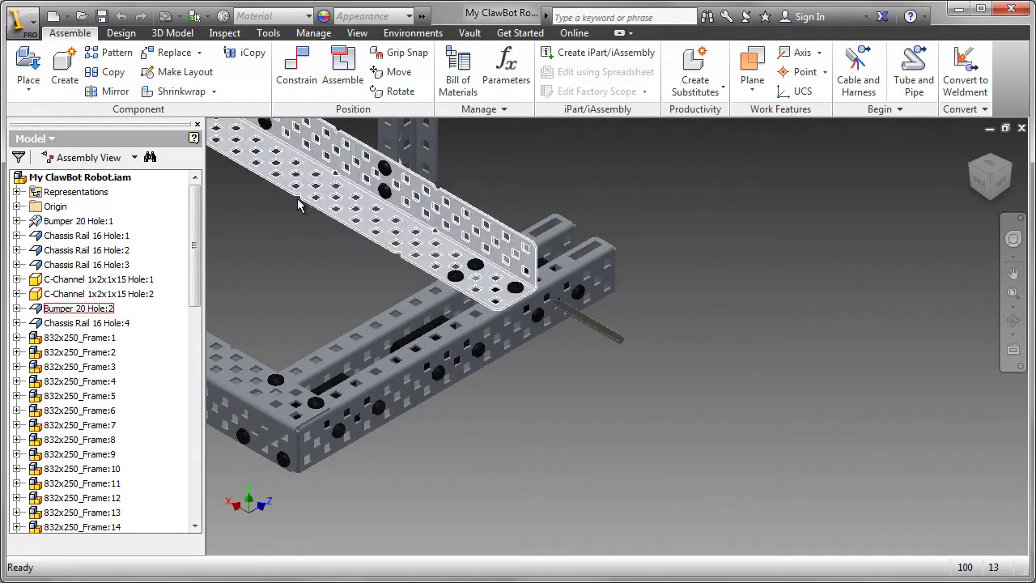
Place a single 60 Tooth Gear from the Motion parts into the ClawBot assembly beside the driveshaft
{"action": "left_click", "coordinate": [24, 64]}
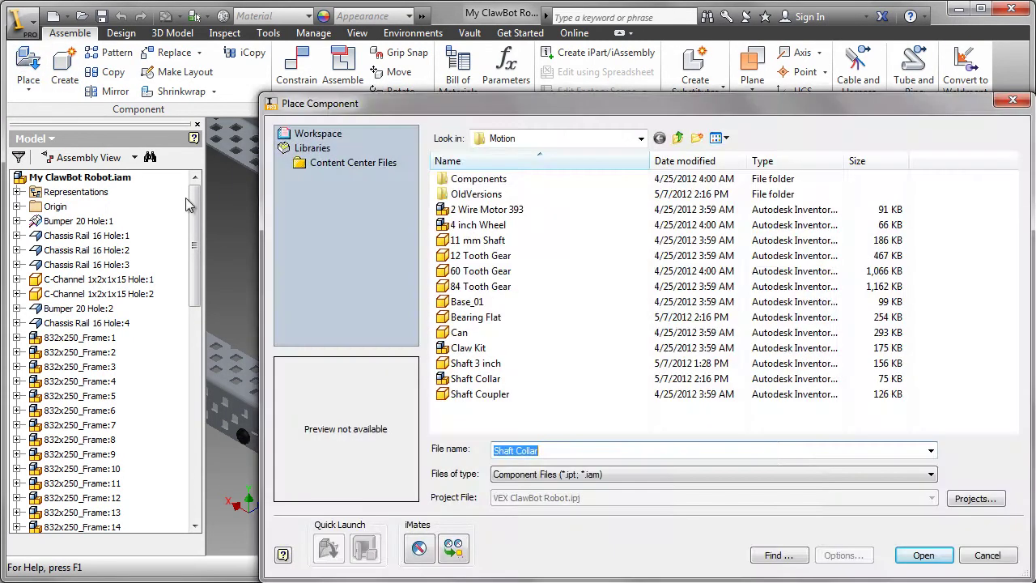
{"action": "mouse_move", "coordinate": [615, 318]}
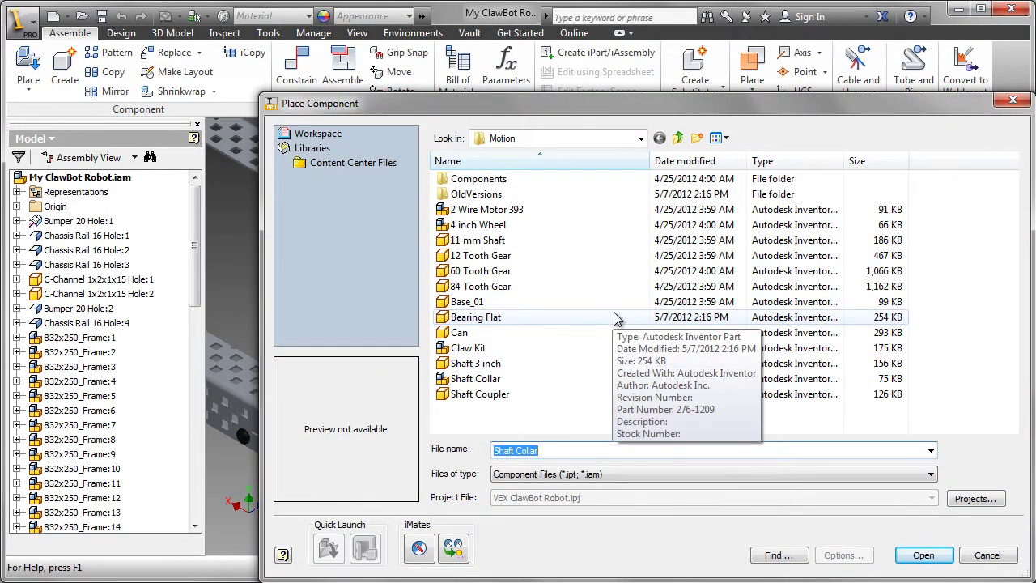
{"action": "left_click", "coordinate": [513, 273]}
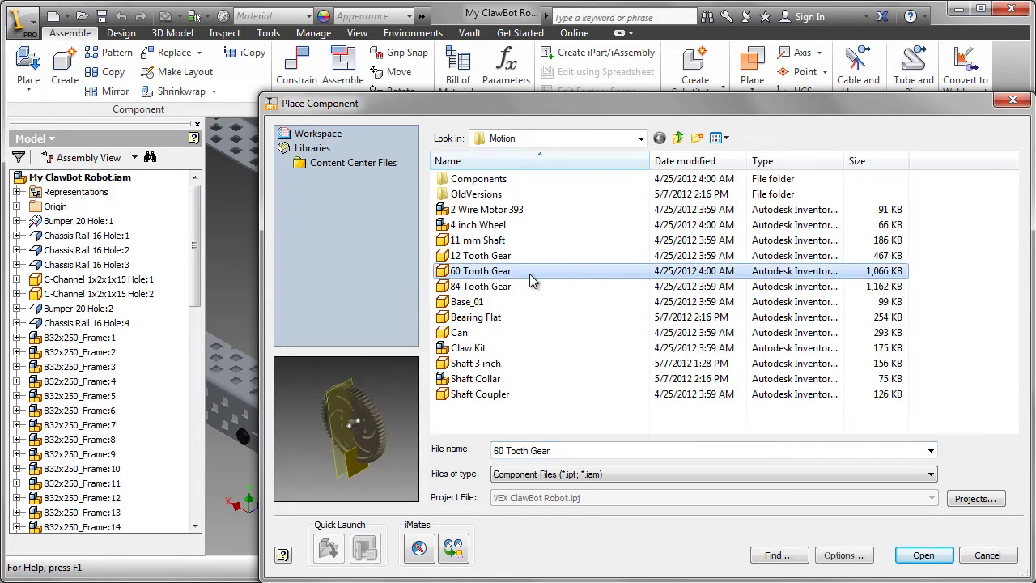
{"action": "left_click", "coordinate": [923, 554]}
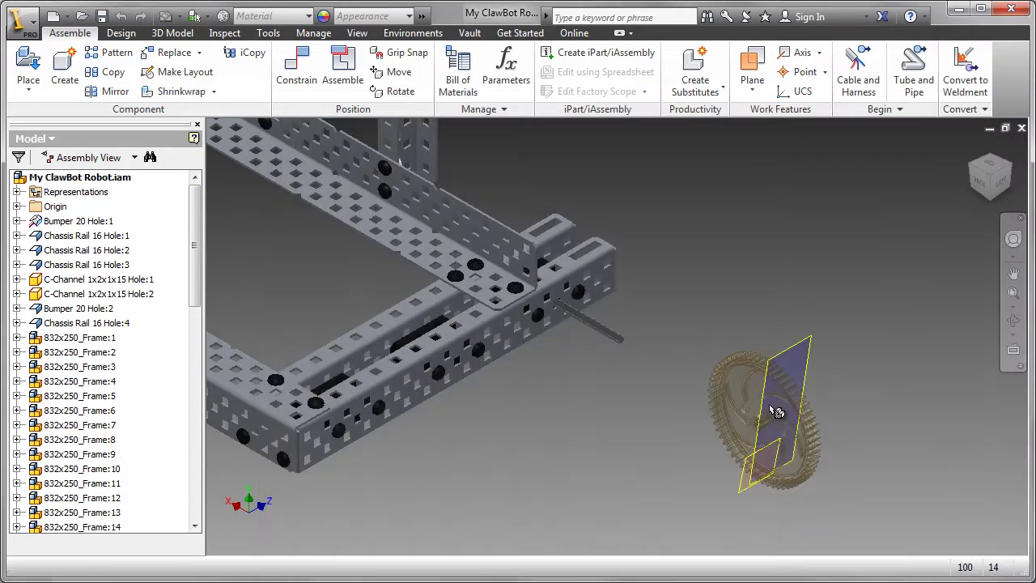
{"action": "left_click", "coordinate": [722, 310]}
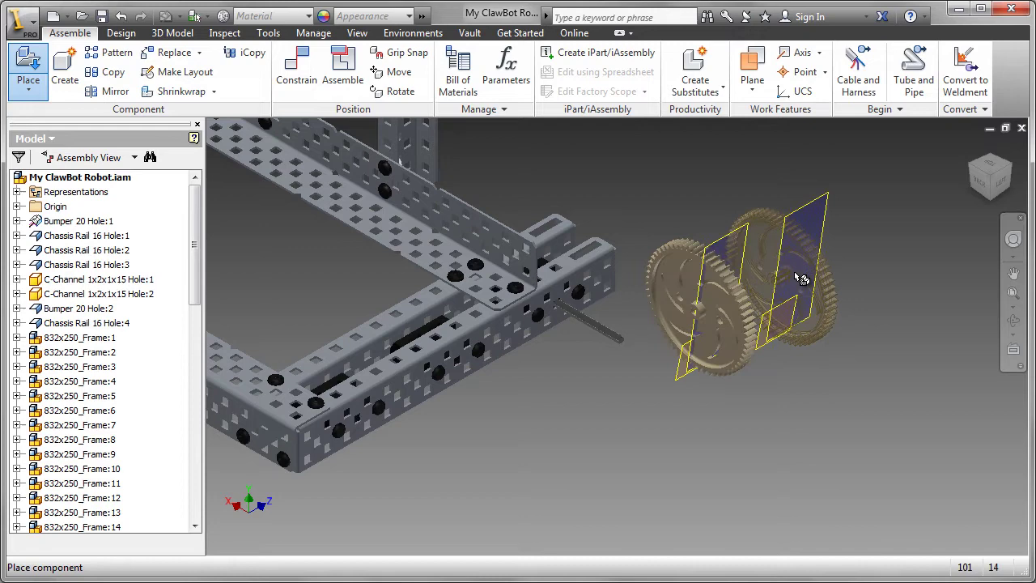
{"action": "right_click", "coordinate": [797, 277]}
{"action": "left_click", "coordinate": [857, 273]}
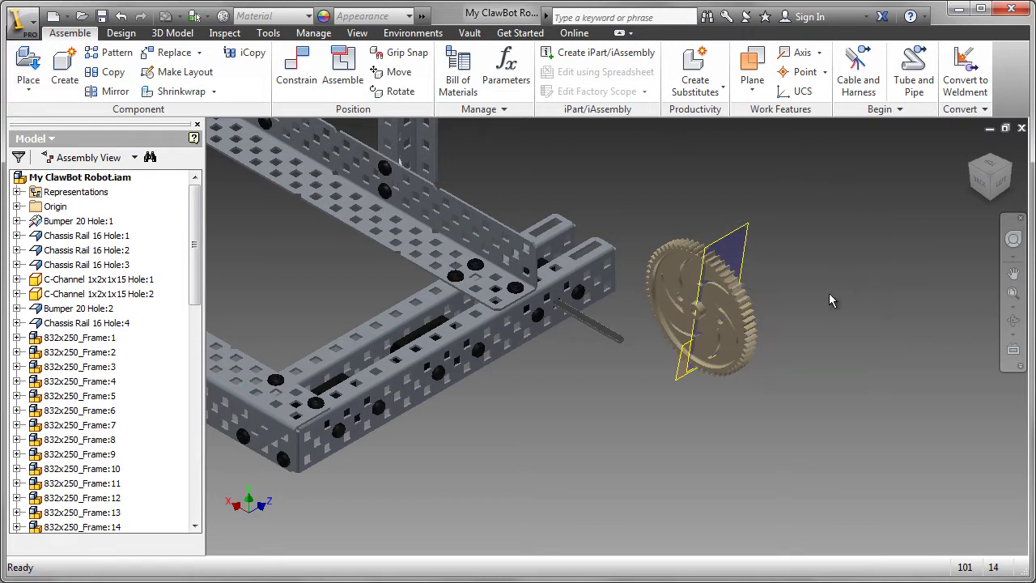
{"action": "scroll", "coordinate": [690, 321], "scroll_direction": "down", "scroll_amount": 3}
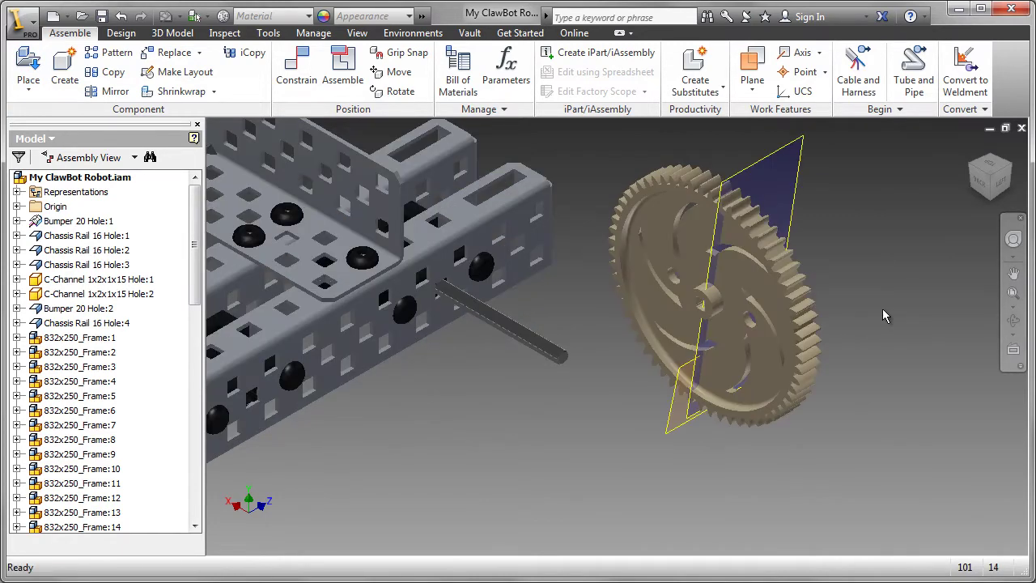
{"action": "key", "text": "F4"}
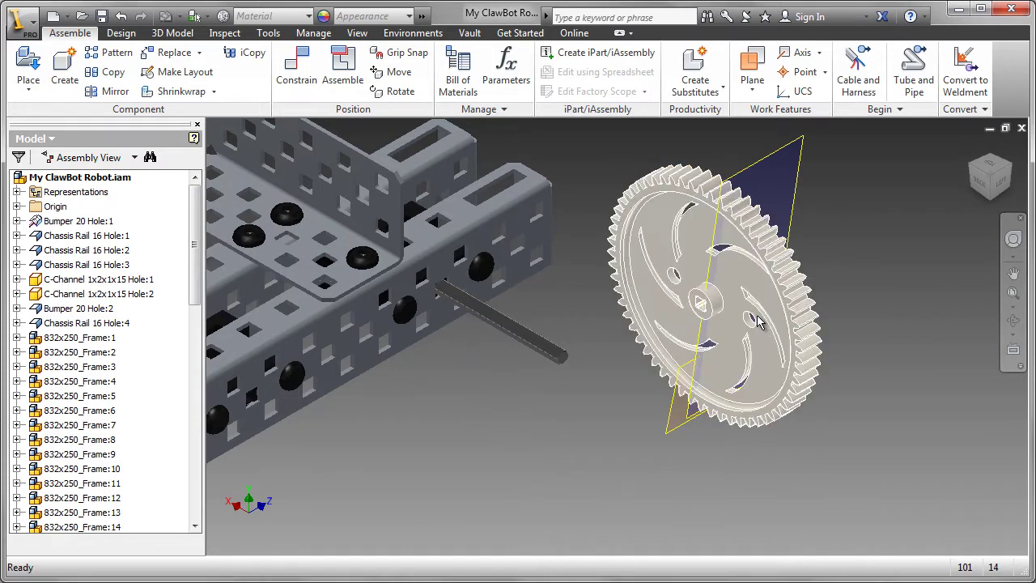
Rotate the 60 Tooth Gear so its hub lines up with the driveshaft
{"action": "left_click", "coordinate": [759, 321]}
{"action": "left_click", "coordinate": [400, 91]}
{"action": "left_click_drag", "start_coordinate": [768, 309], "coordinate": [741, 376]}
{"action": "scroll", "coordinate": [567, 326], "scroll_direction": "down", "scroll_amount": 5}
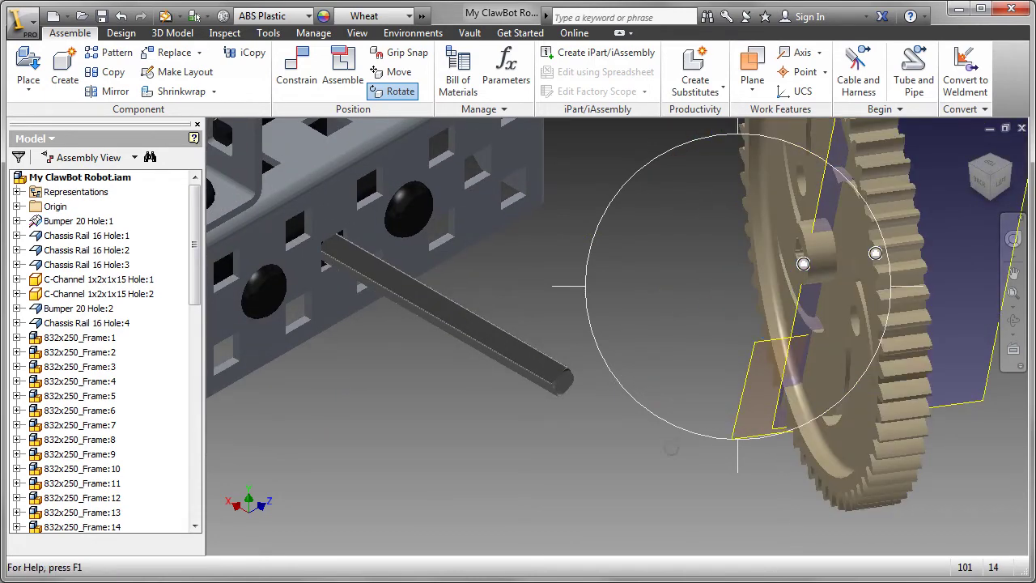
{"action": "key", "text": "alt"}
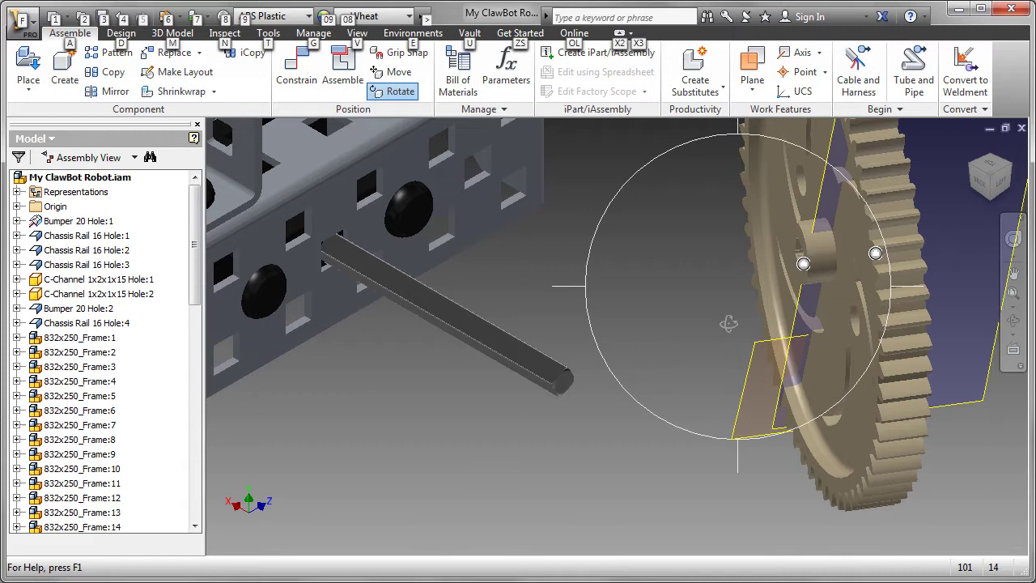
{"action": "key", "text": "Escape"}
Move the gear onto the driveshaft end next to the chassis
{"action": "left_click", "coordinate": [729, 323]}
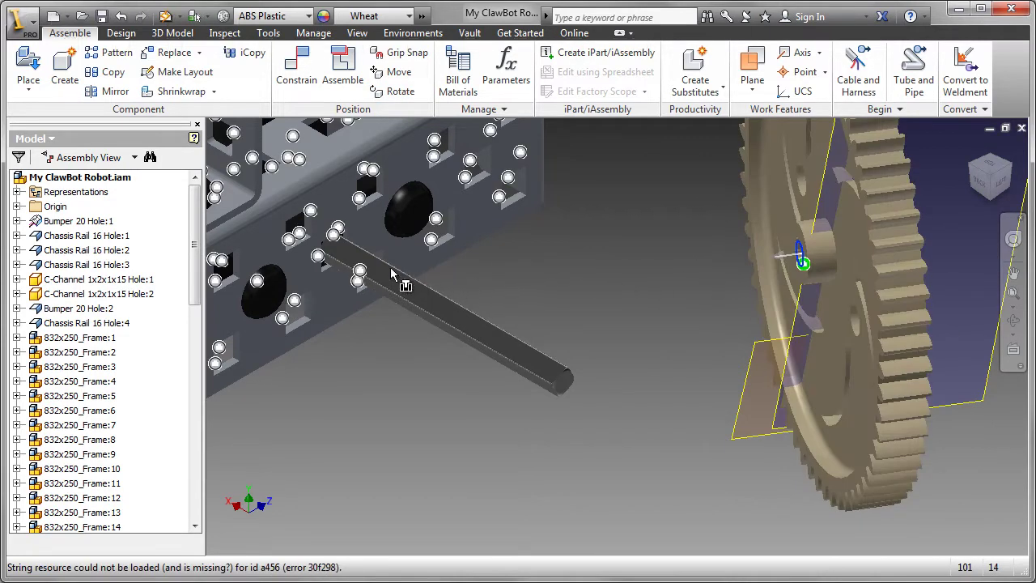
{"action": "left_click", "coordinate": [327, 260]}
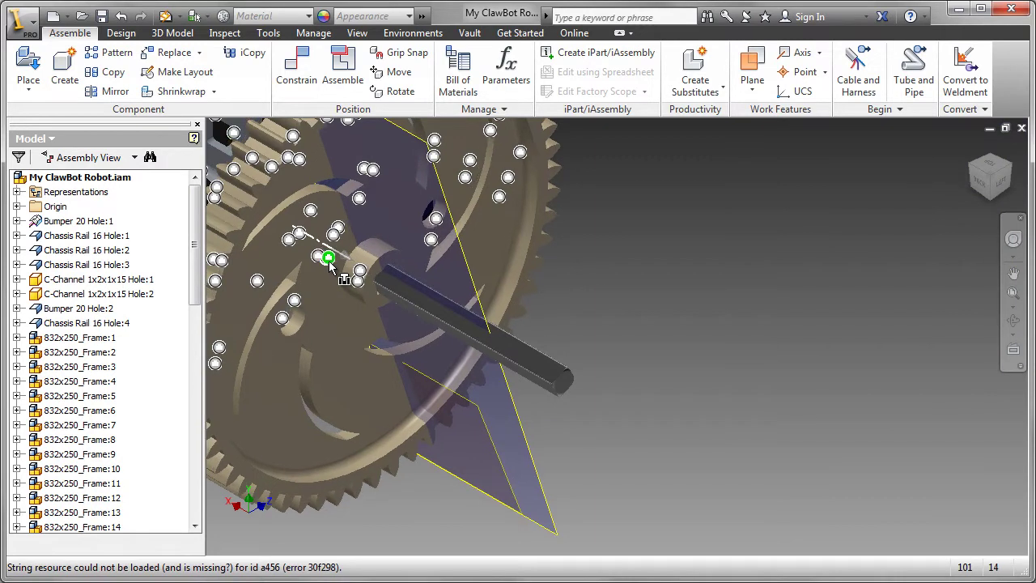
{"action": "left_click", "coordinate": [329, 261]}
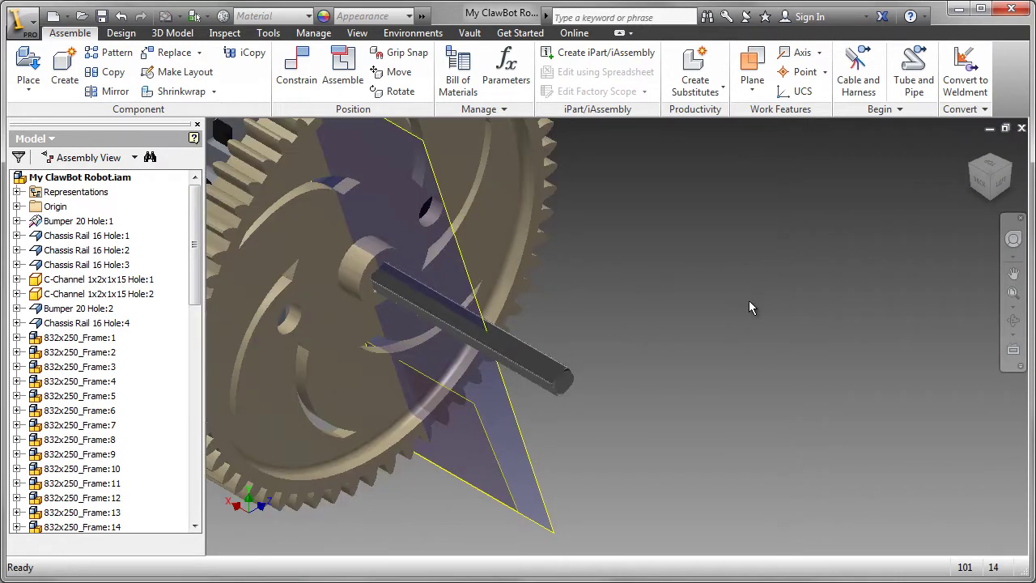
{"action": "scroll", "coordinate": [752, 312], "scroll_direction": "down", "scroll_amount": 3}
{"action": "middle_click_drag", "start_coordinate": [627, 324], "coordinate": [731, 433], "text": "shift"}
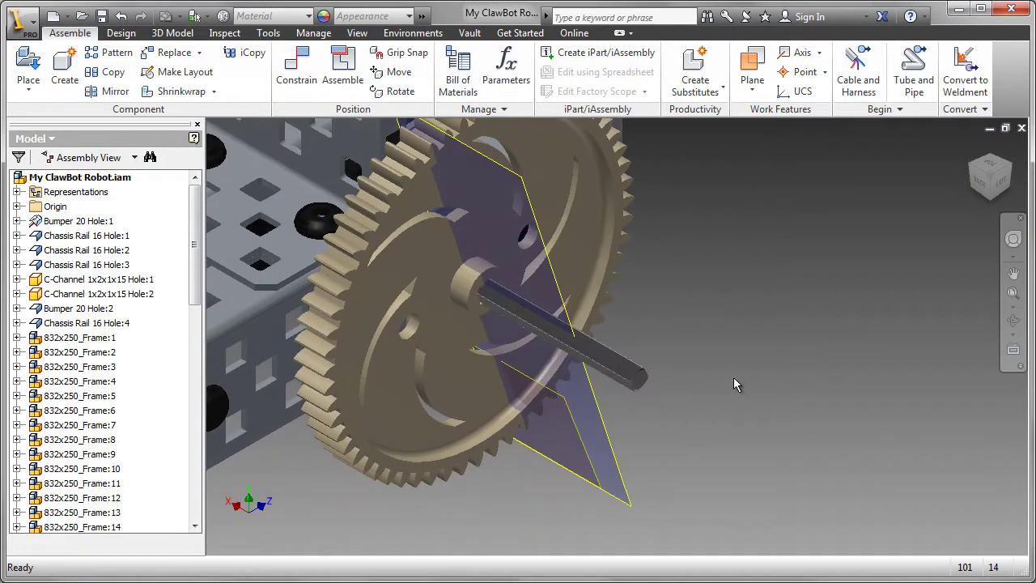
Place one Spacer 4.6 mm from the Structure folder into the assembly
{"action": "left_click", "coordinate": [27, 67]}
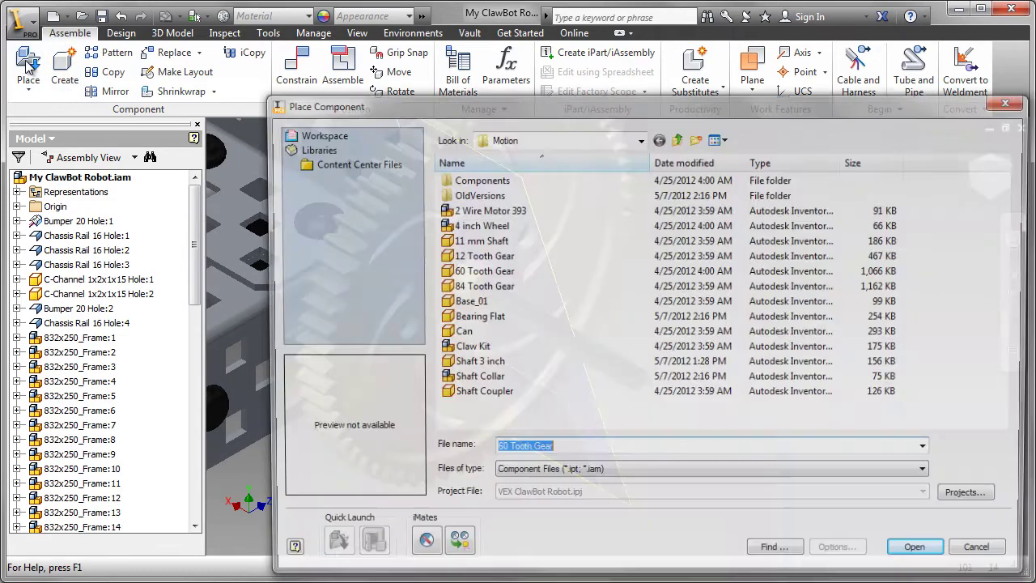
{"action": "left_click", "coordinate": [679, 139]}
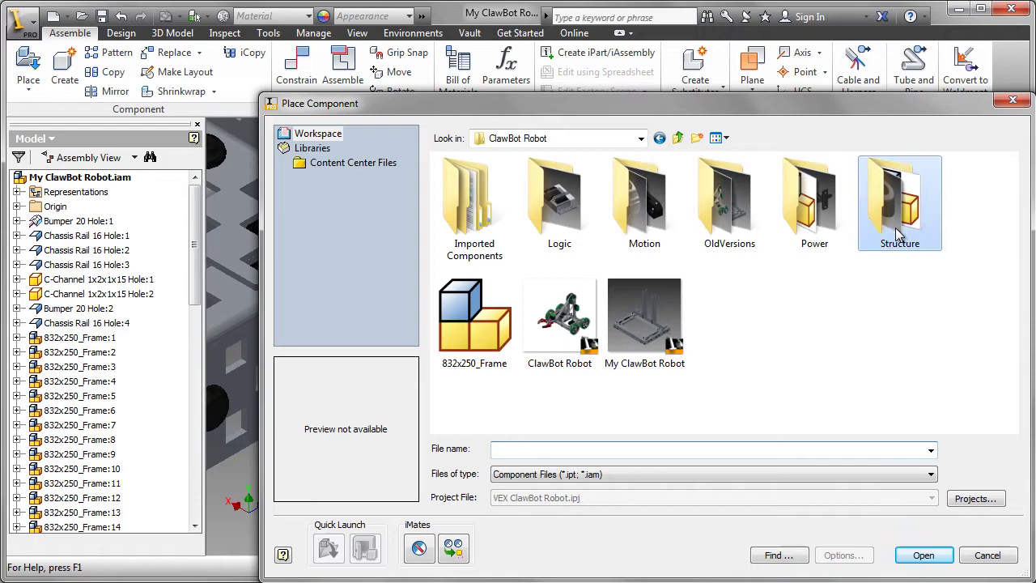
{"action": "double_click", "coordinate": [895, 202]}
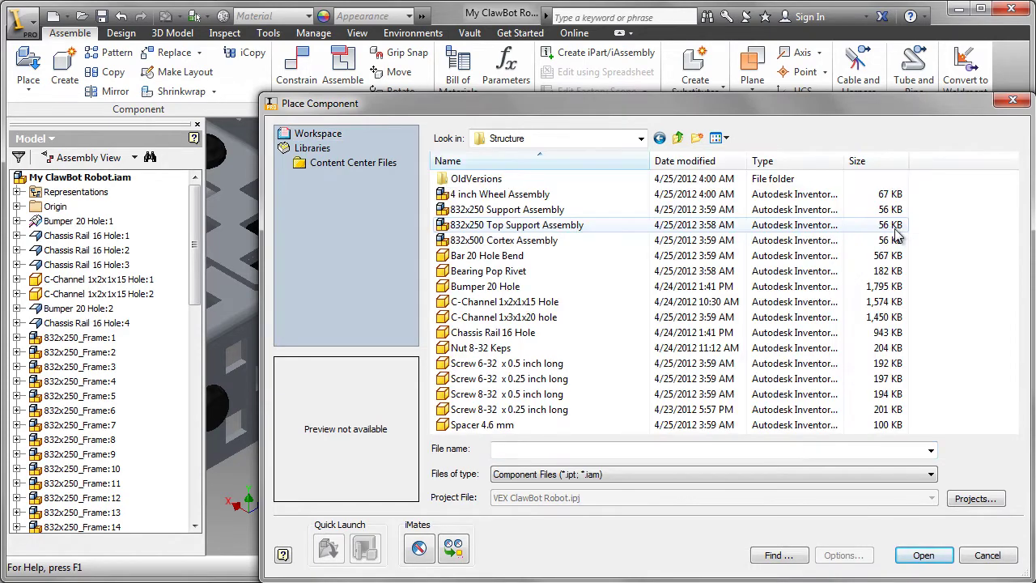
{"action": "left_click", "coordinate": [508, 427]}
{"action": "left_click", "coordinate": [923, 556]}
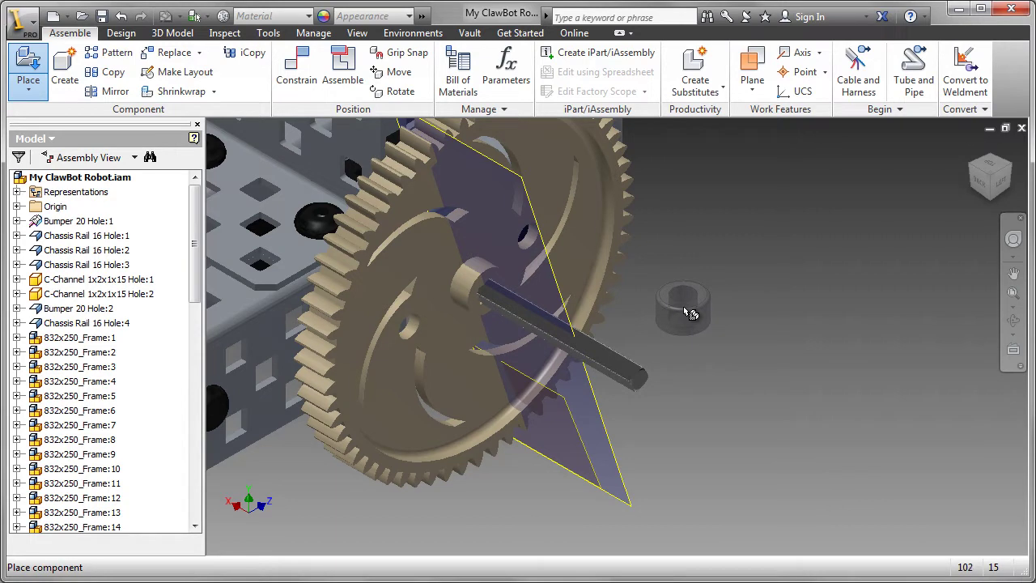
{"action": "left_click", "coordinate": [719, 345]}
{"action": "right_click", "coordinate": [742, 362]}
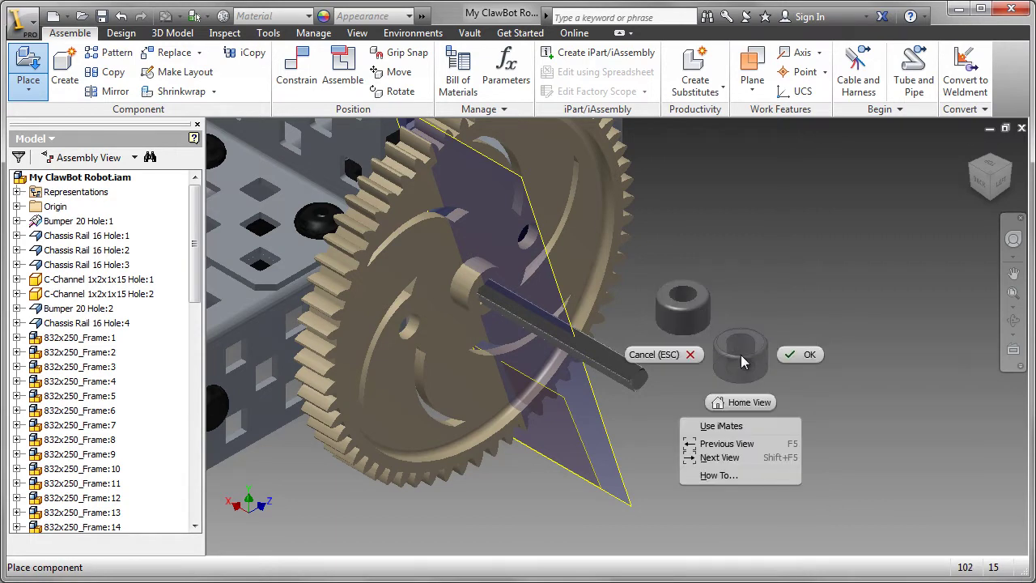
{"action": "left_click", "coordinate": [802, 355]}
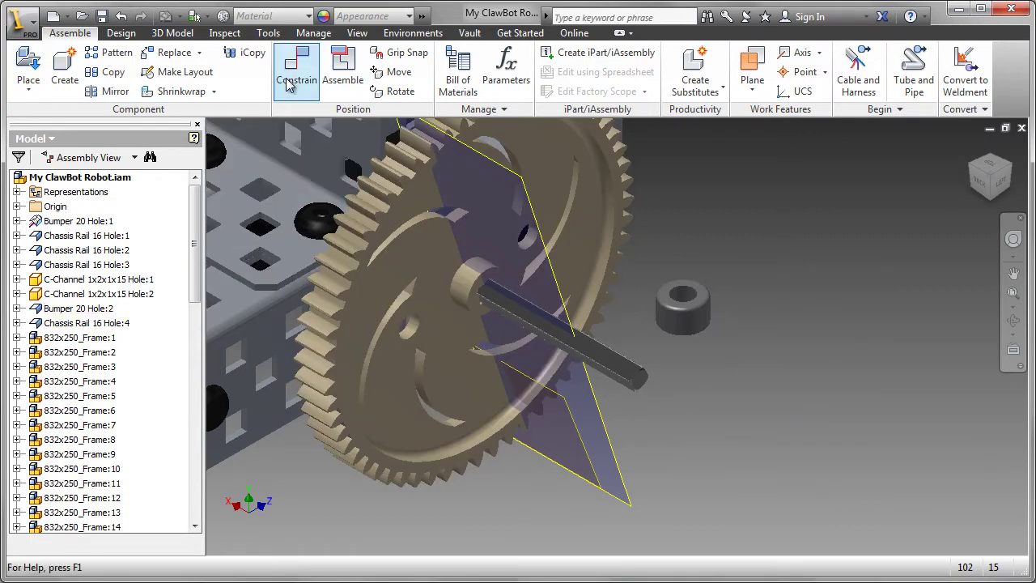
Insert-constrain the spacer's circular edge to the gear hub circle
{"action": "left_click", "coordinate": [297, 73]}
{"action": "left_click", "coordinate": [118, 197]}
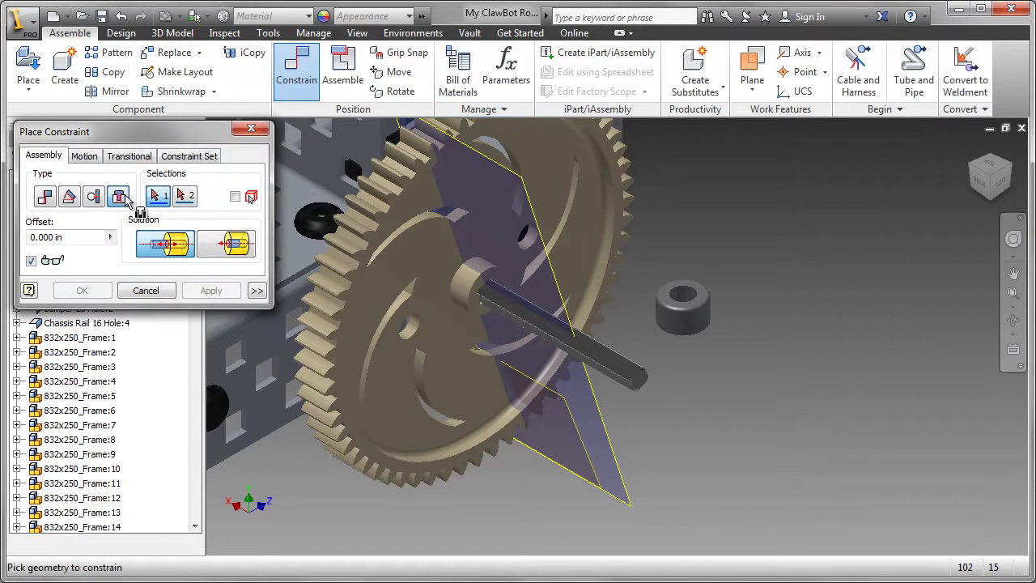
{"action": "left_click", "coordinate": [678, 342]}
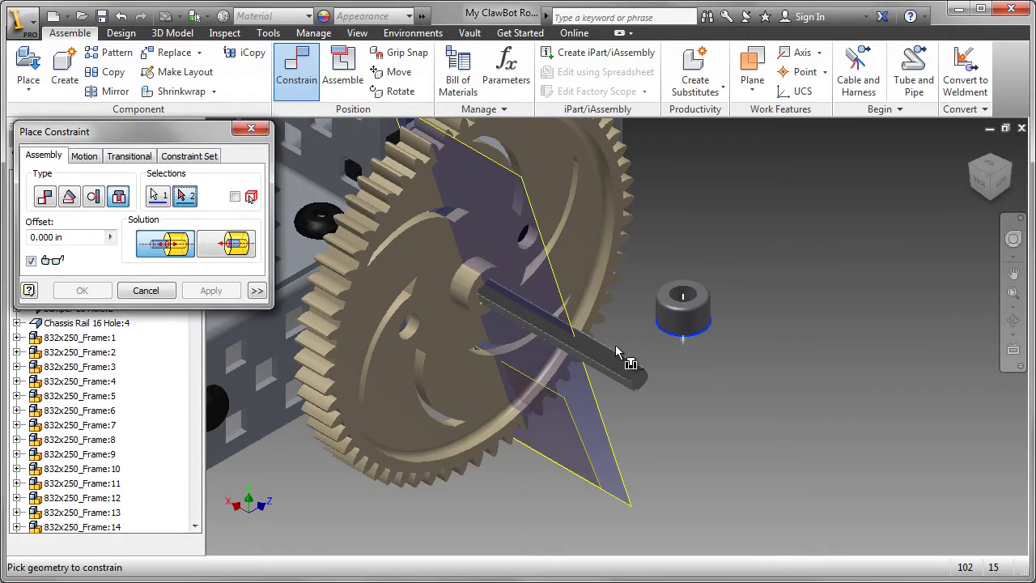
{"action": "left_click", "coordinate": [505, 281]}
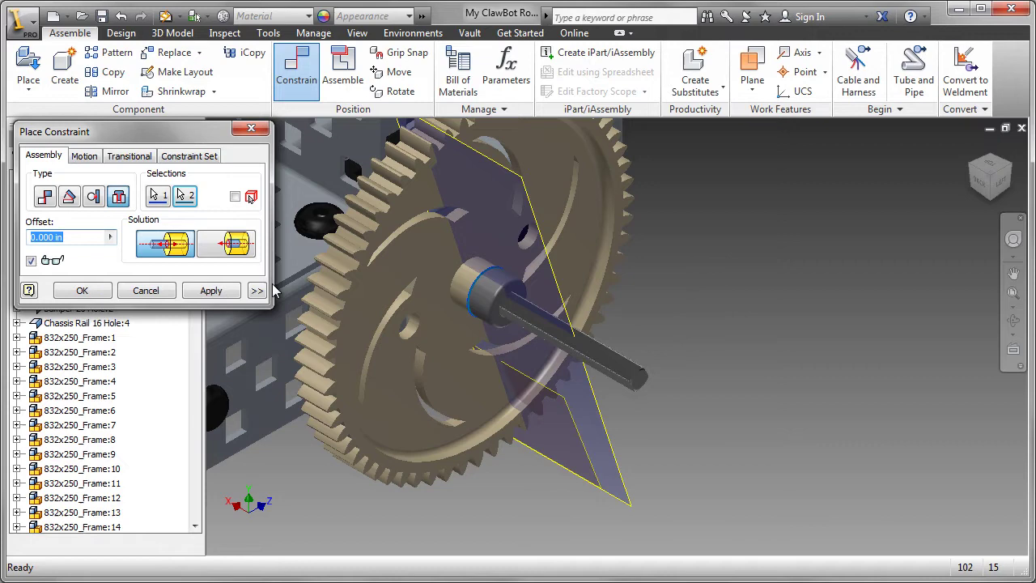
{"action": "left_click", "coordinate": [82, 290]}
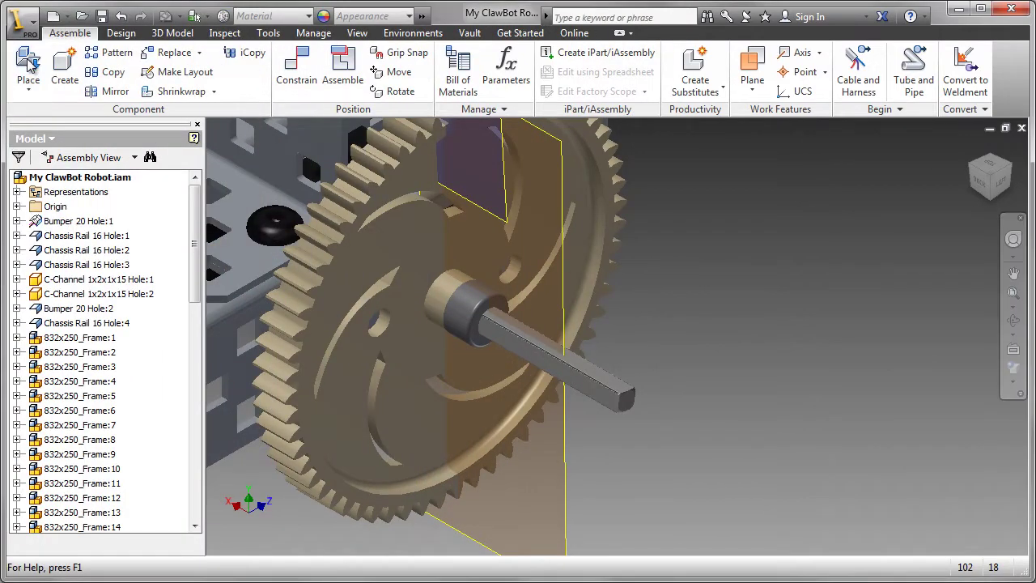
Place one 4 inch Wheel into the assembly
{"action": "left_click", "coordinate": [28, 69]}
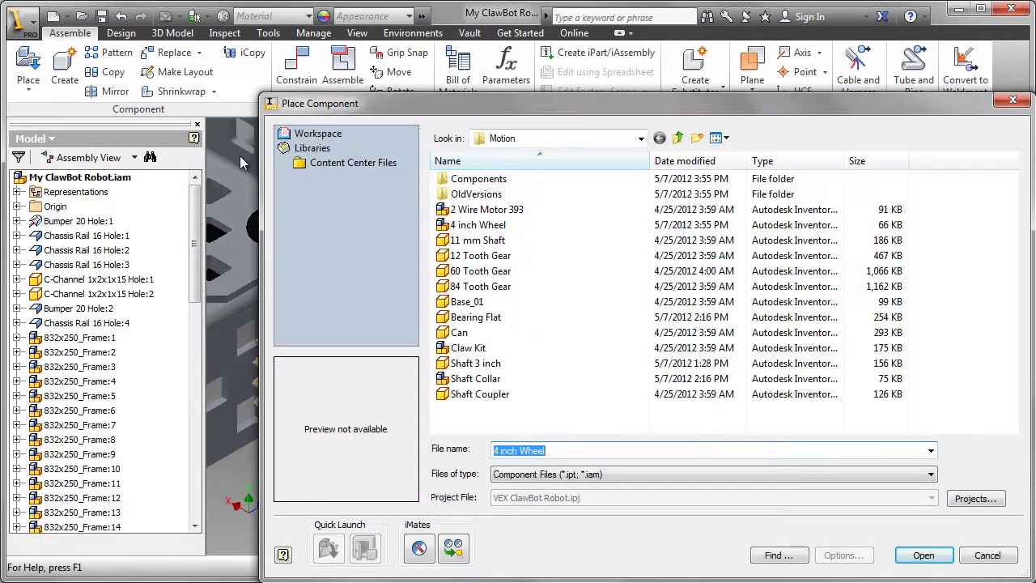
{"action": "left_click", "coordinate": [489, 227]}
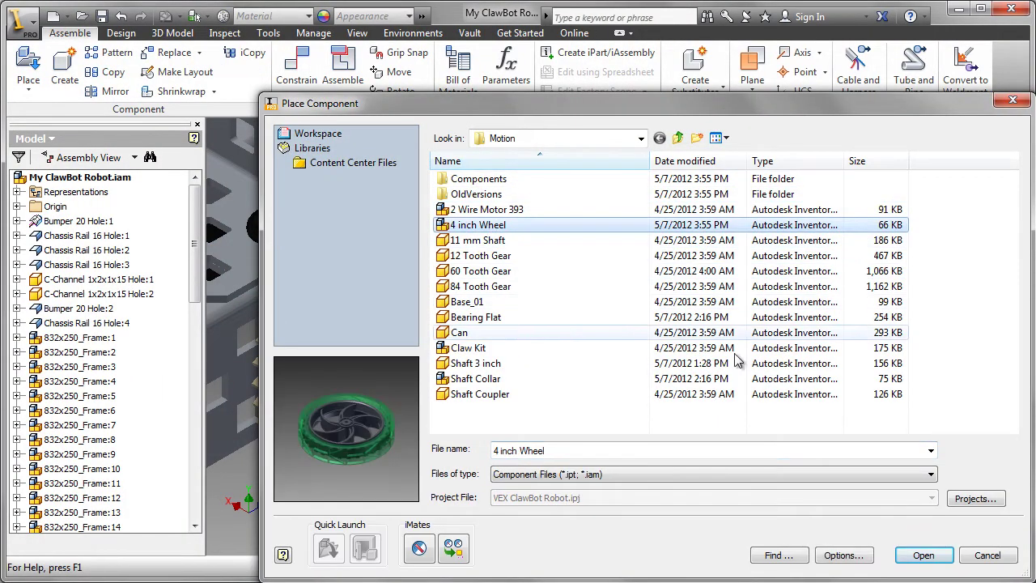
{"action": "left_click", "coordinate": [924, 556]}
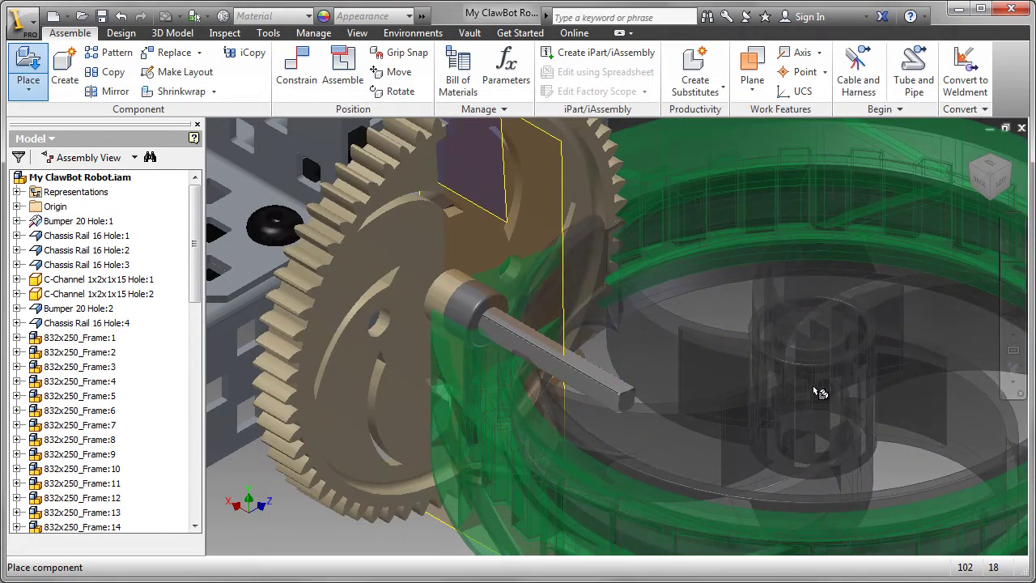
{"action": "left_click", "coordinate": [820, 393]}
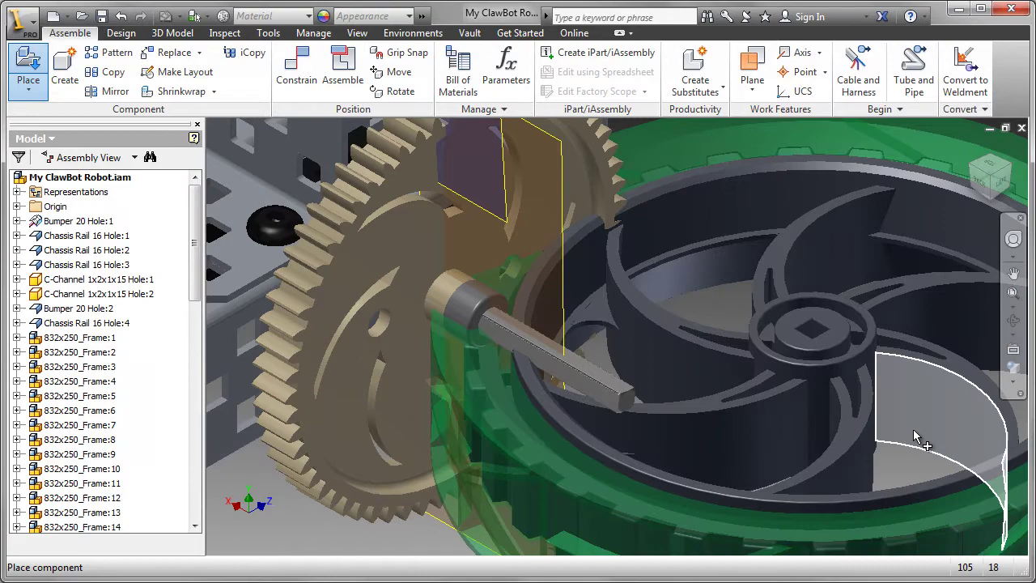
{"action": "right_click", "coordinate": [907, 465]}
{"action": "left_click", "coordinate": [943, 459]}
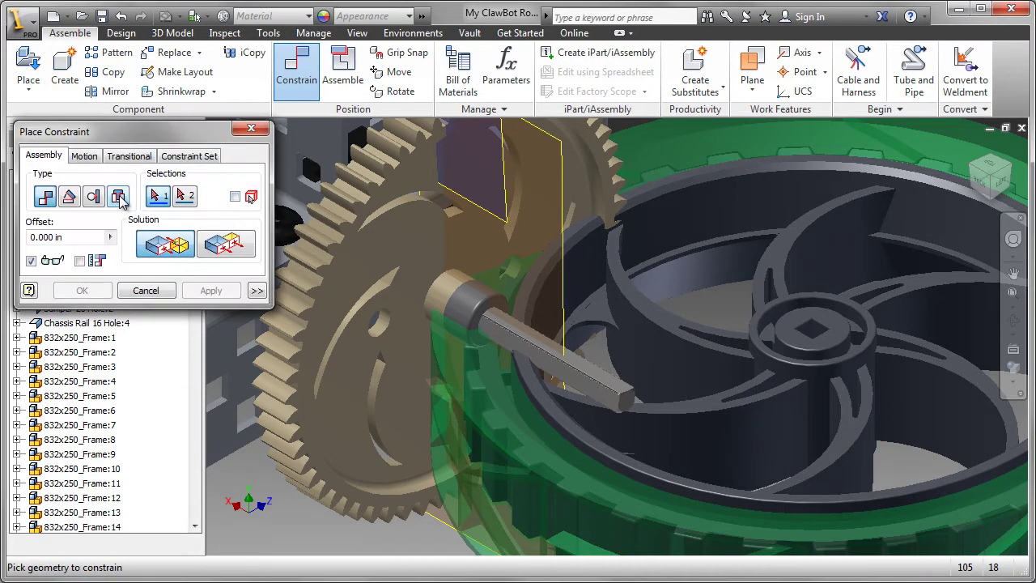
Insert-constrain the wheel hub's circular edge to the shaft's spacer-end edge
{"action": "left_click", "coordinate": [119, 198]}
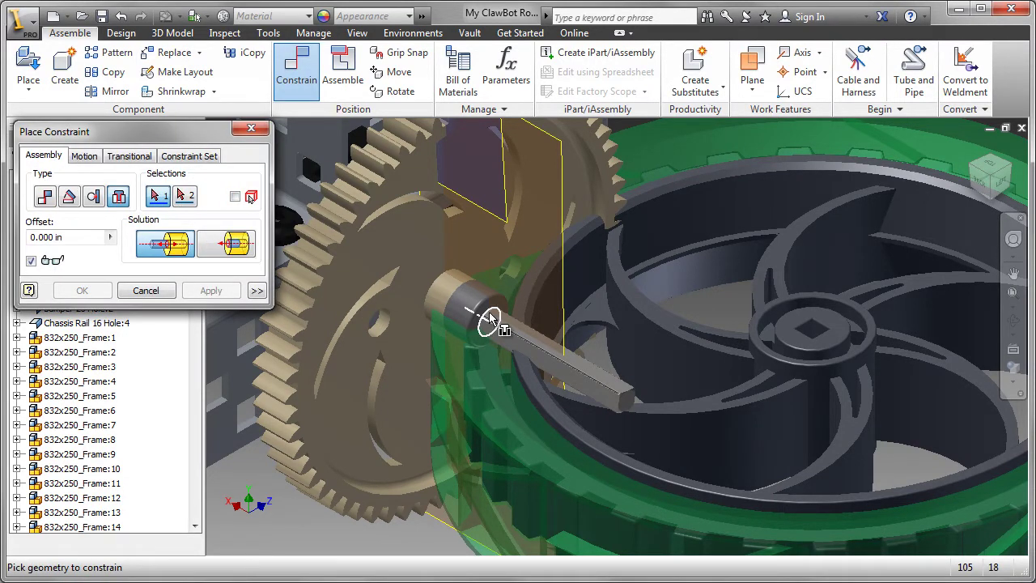
{"action": "scroll", "coordinate": [491, 318], "scroll_direction": "down", "scroll_amount": 5}
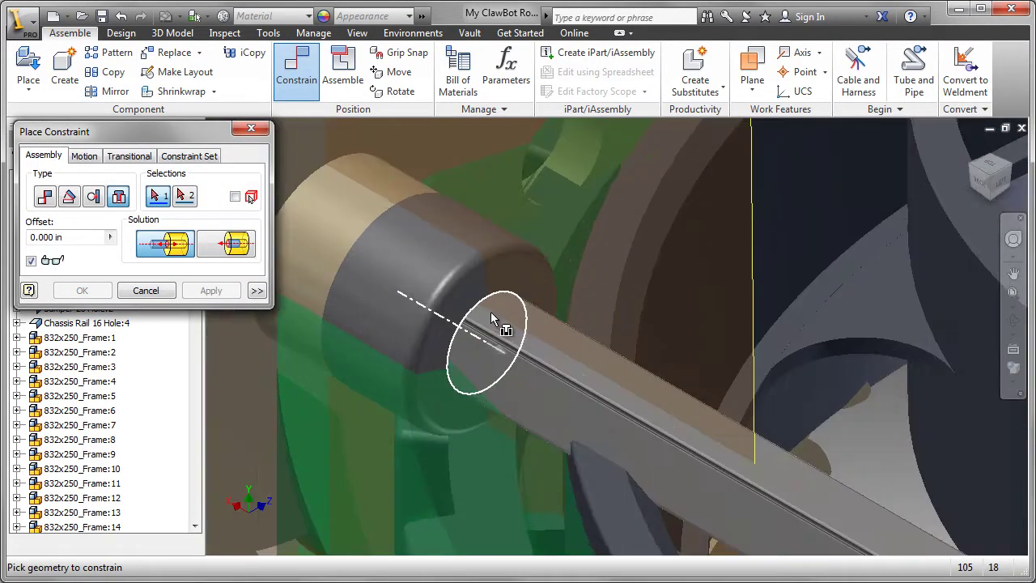
{"action": "left_click", "coordinate": [515, 256]}
{"action": "key", "text": "F5"}
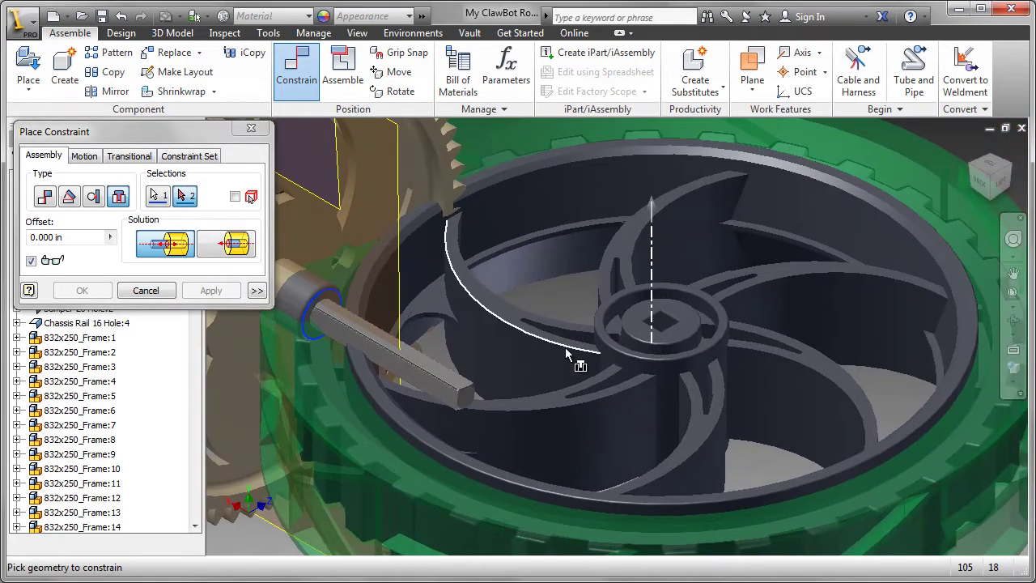
{"action": "scroll", "coordinate": [565, 347], "scroll_direction": "down", "scroll_amount": 4}
{"action": "scroll", "coordinate": [642, 338], "scroll_direction": "down", "scroll_amount": 2}
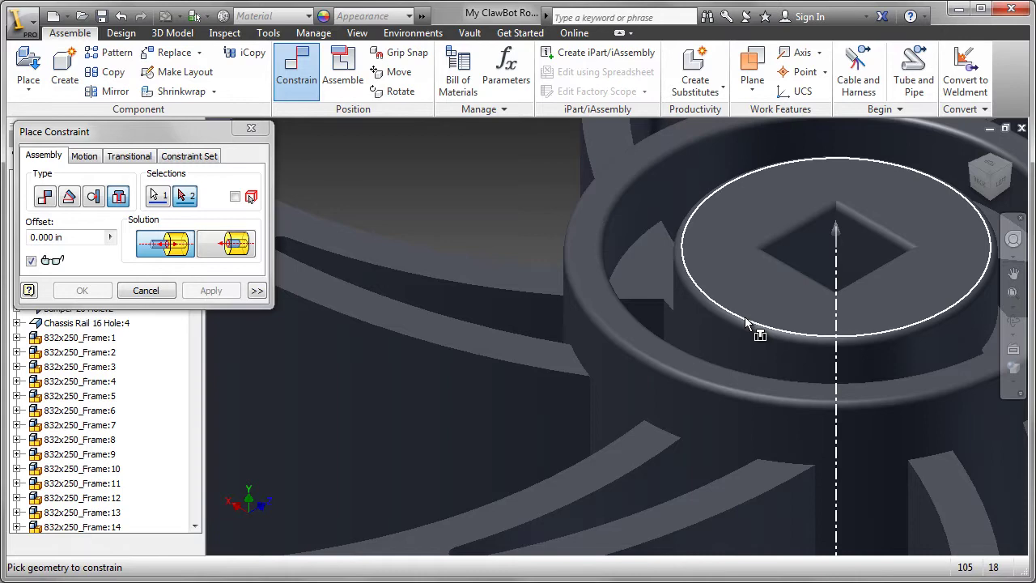
{"action": "left_click", "coordinate": [745, 317]}
{"action": "key", "text": "F5"}
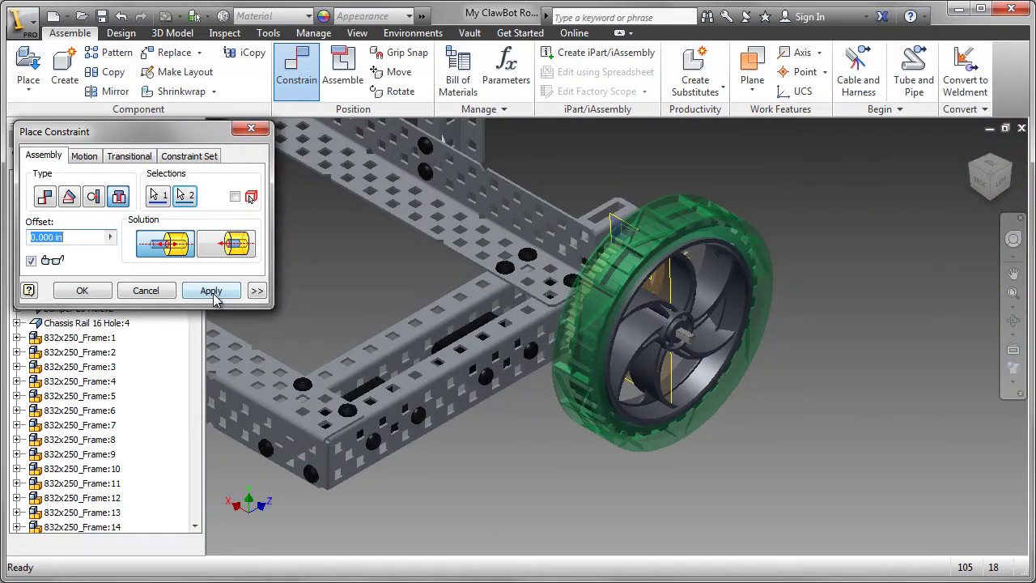
{"action": "left_click", "coordinate": [82, 292]}
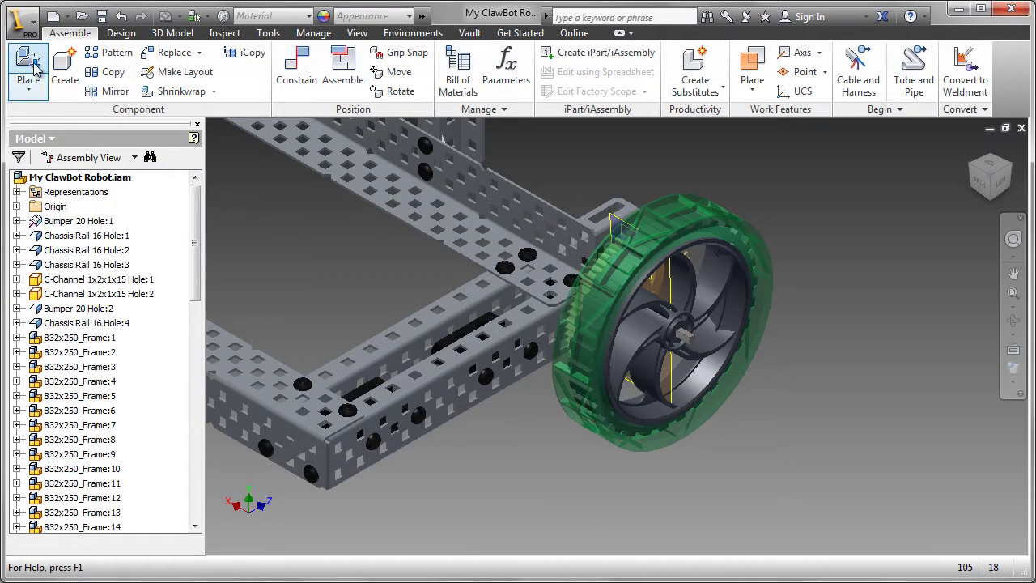
Place one Shaft Collar into the assembly beside the wheel
{"action": "key", "text": "p"}
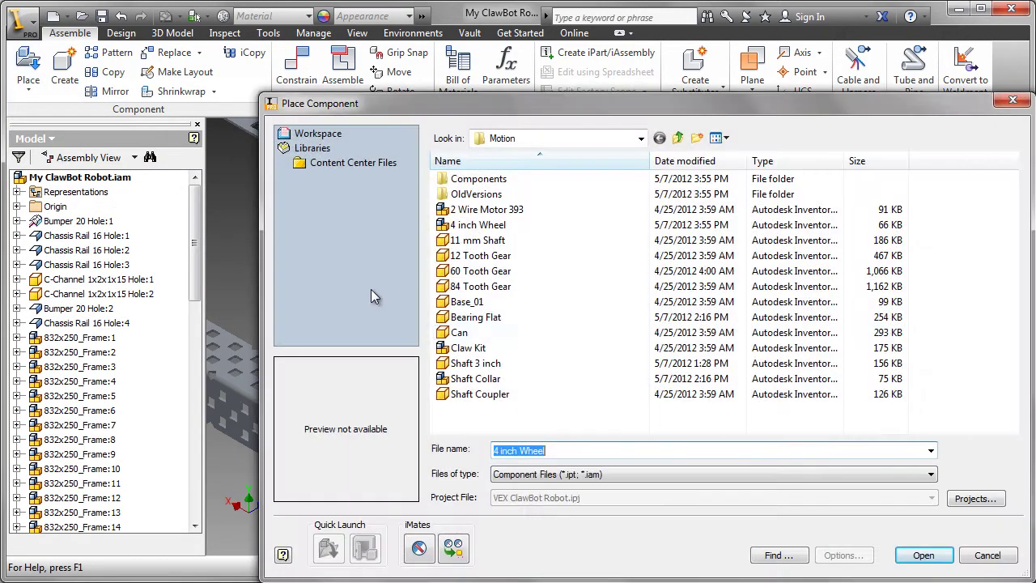
{"action": "left_click", "coordinate": [486, 379]}
{"action": "left_click", "coordinate": [921, 555]}
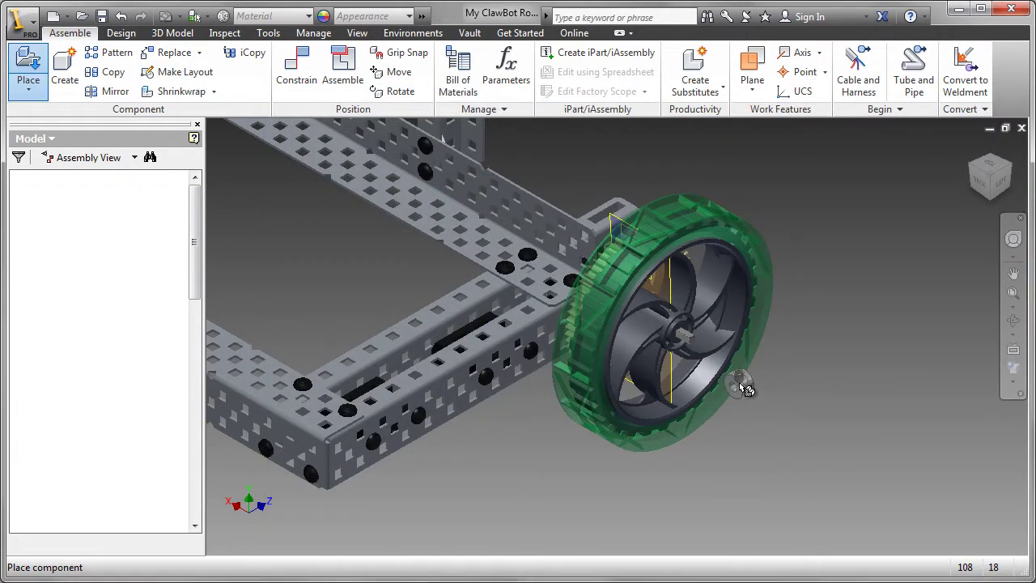
{"action": "scroll", "coordinate": [744, 387], "scroll_direction": "up", "scroll_amount": 5}
{"action": "left_click", "coordinate": [781, 362]}
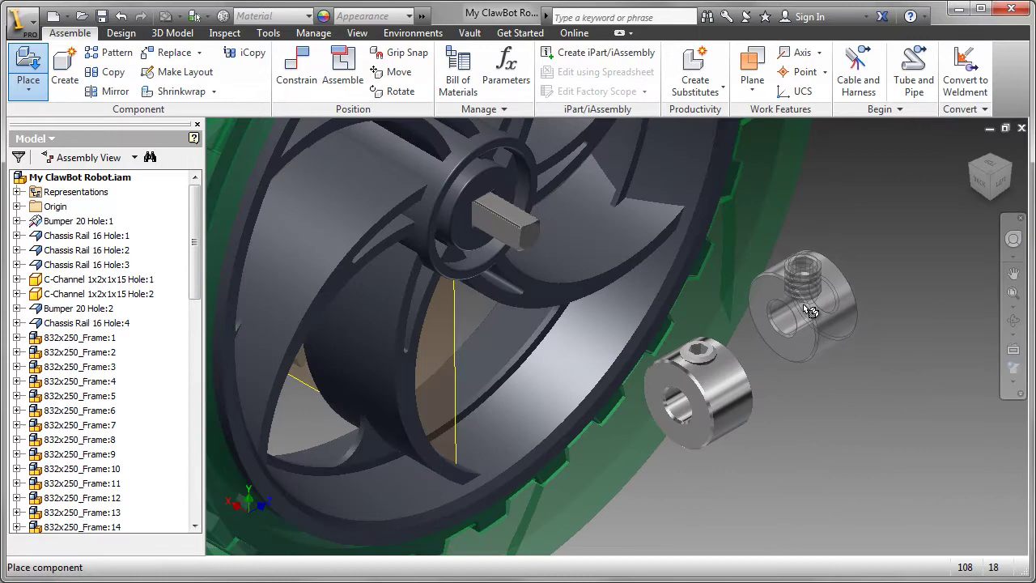
{"action": "right_click", "coordinate": [802, 318]}
{"action": "left_click", "coordinate": [867, 308]}
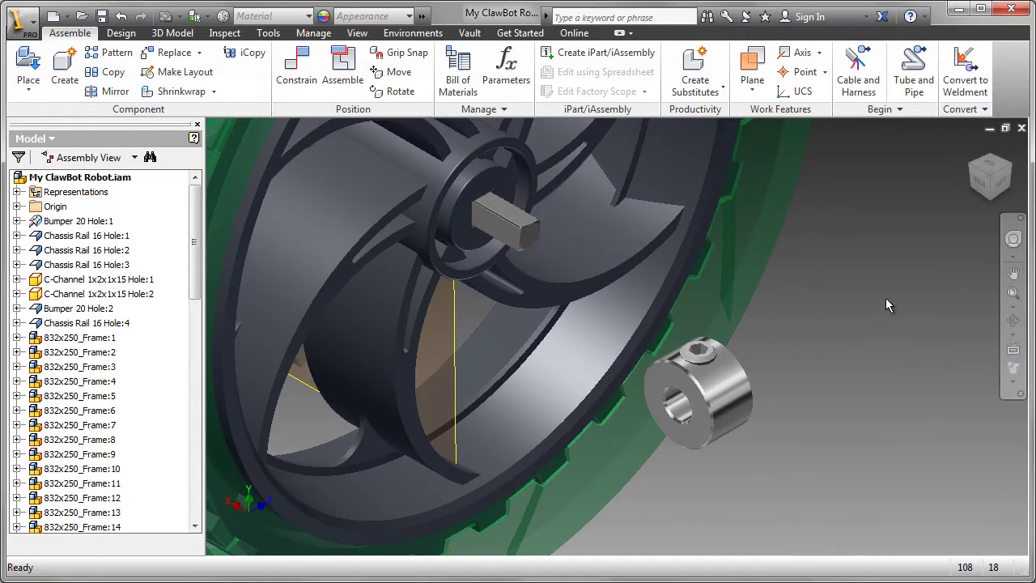
Spin the wheel to show it turns freely, then centre the view on the shaft end
{"action": "left_click_drag", "start_coordinate": [478, 154], "coordinate": [453, 174]}
{"action": "scroll", "coordinate": [564, 227], "scroll_direction": "down", "scroll_amount": 5}
{"action": "middle_click_drag", "start_coordinate": [565, 227], "coordinate": [846, 342]}
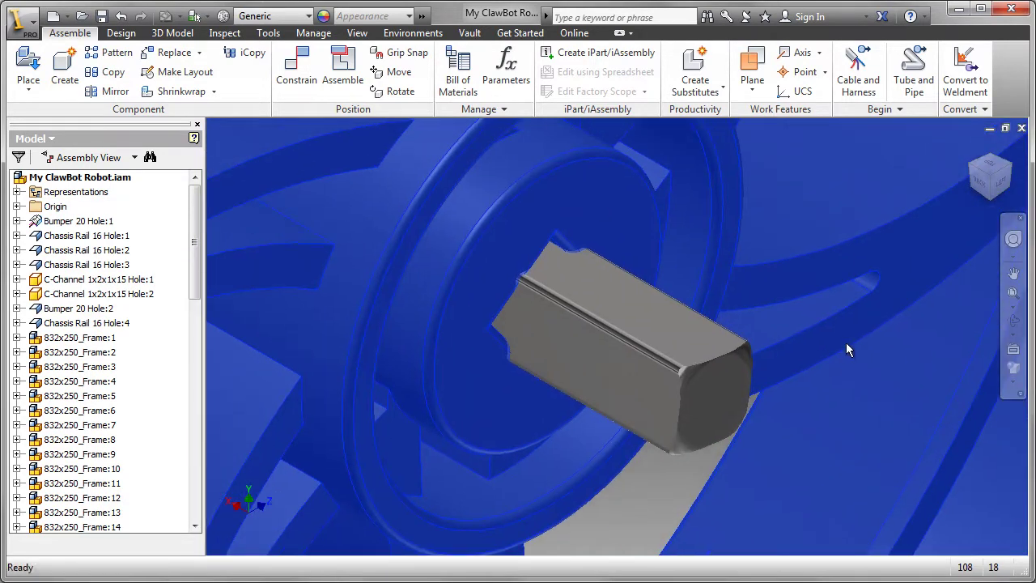
Add an undirected 0.00 deg Angle constraint between the shaft's flat face and the wheel hub's bore face
{"action": "left_click", "coordinate": [297, 73]}
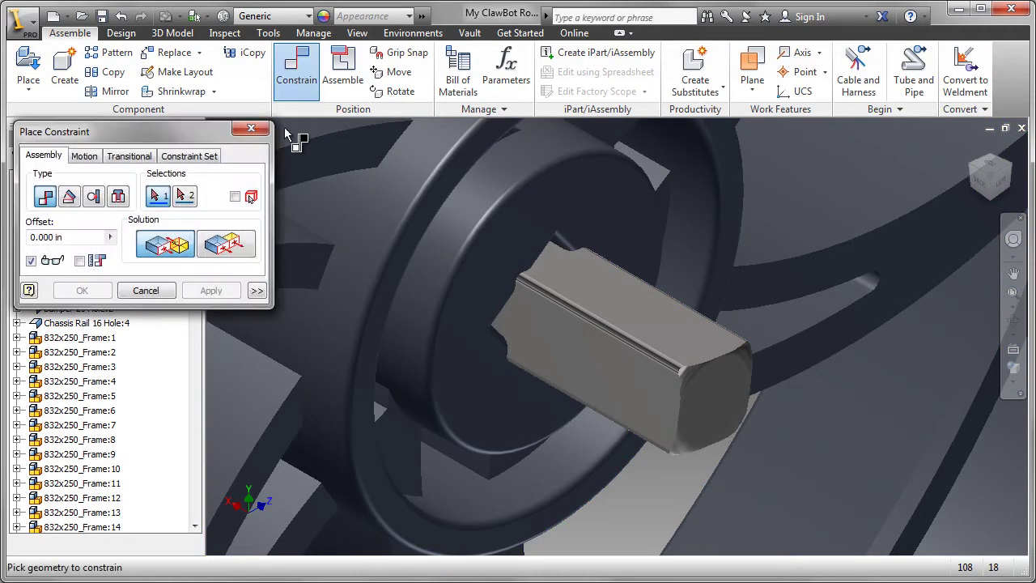
{"action": "left_click", "coordinate": [70, 197]}
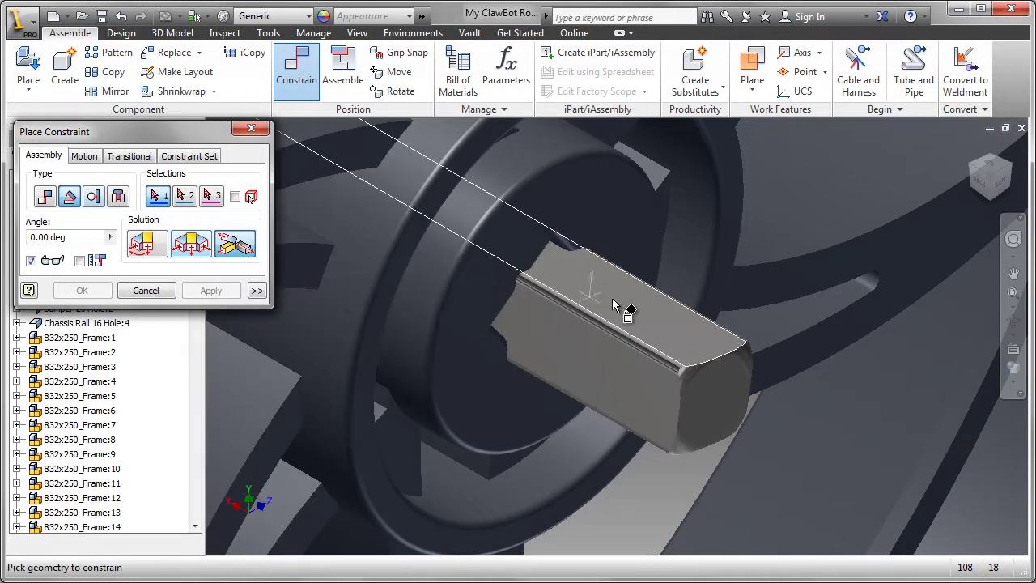
{"action": "left_click", "coordinate": [634, 312]}
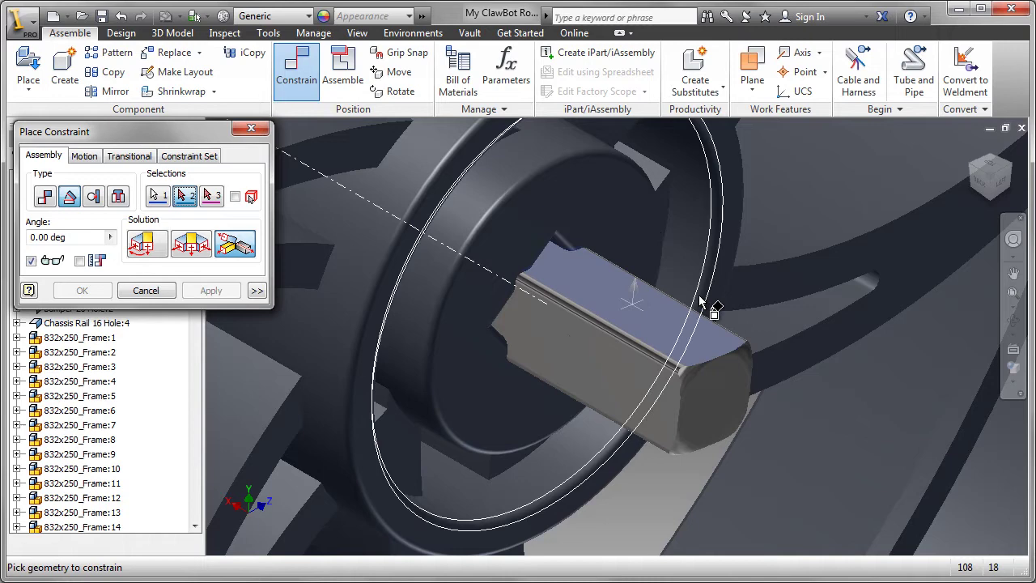
{"action": "middle_click_drag", "start_coordinate": [677, 294], "coordinate": [798, 386], "text": "shift"}
{"action": "middle_click_drag", "start_coordinate": [625, 324], "coordinate": [613, 391], "text": "shift"}
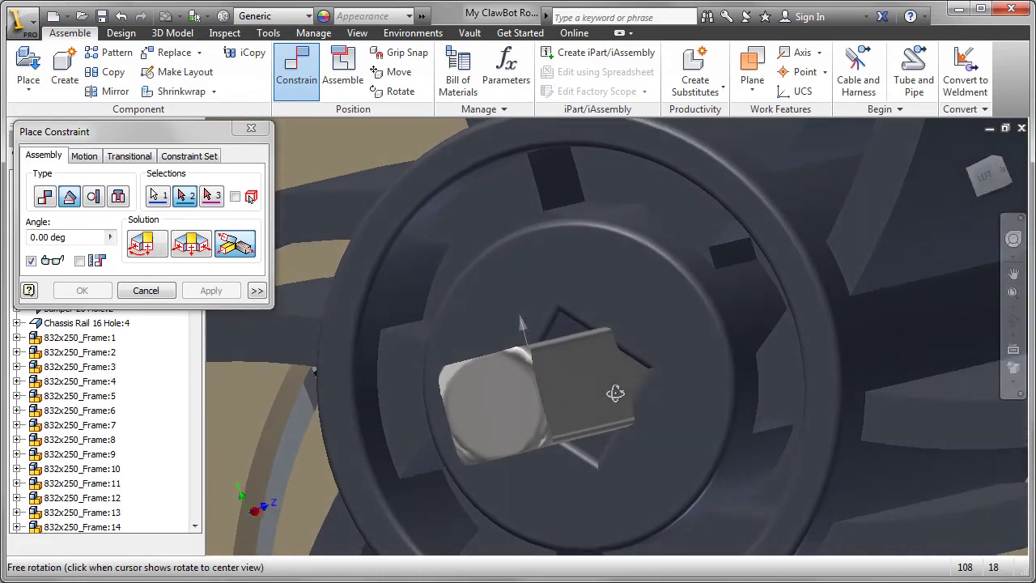
{"action": "left_click", "coordinate": [565, 340]}
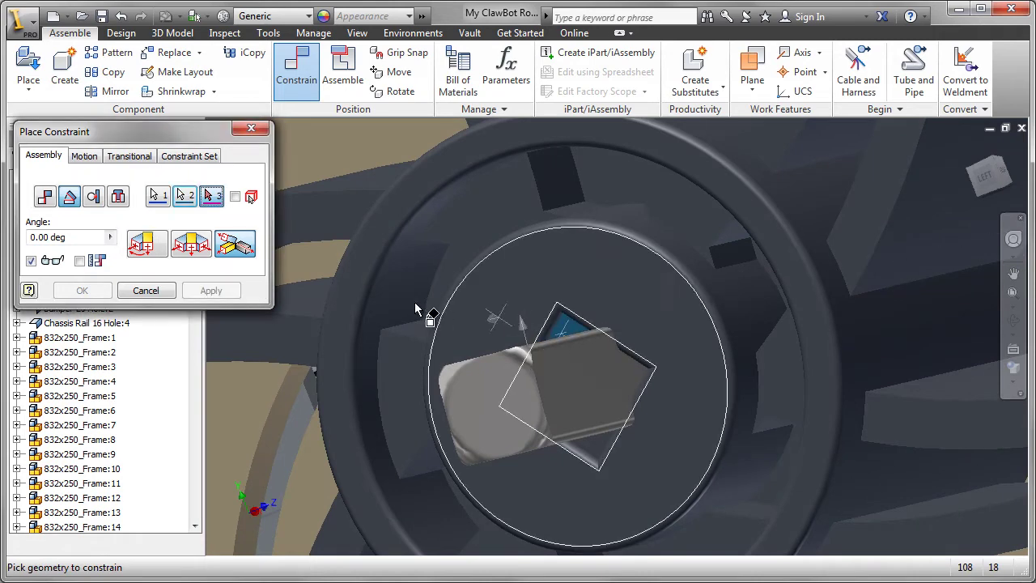
{"action": "left_click", "coordinate": [204, 255]}
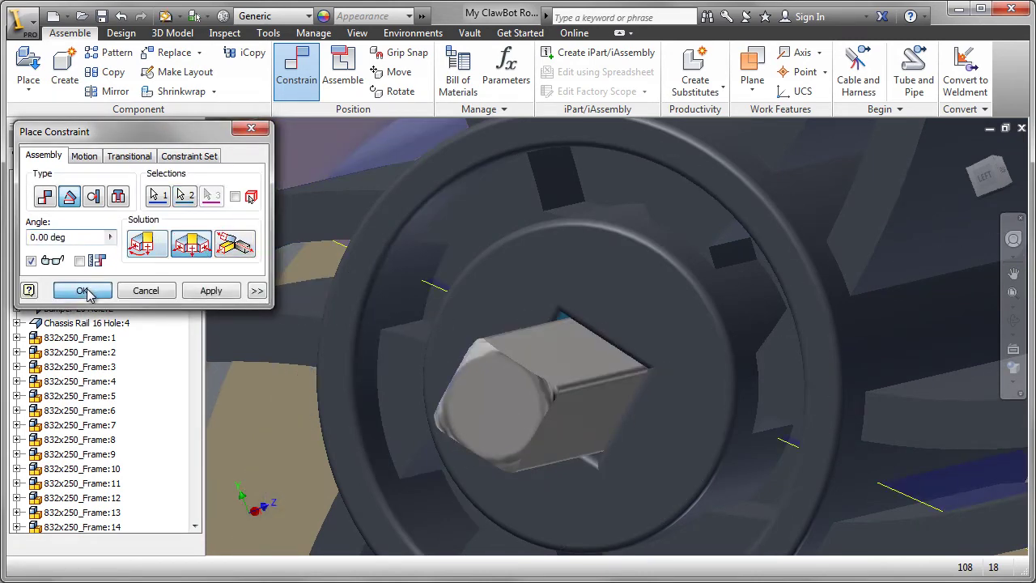
{"action": "left_click", "coordinate": [83, 291]}
{"action": "middle_click_drag", "start_coordinate": [574, 397], "coordinate": [649, 416], "text": "shift"}
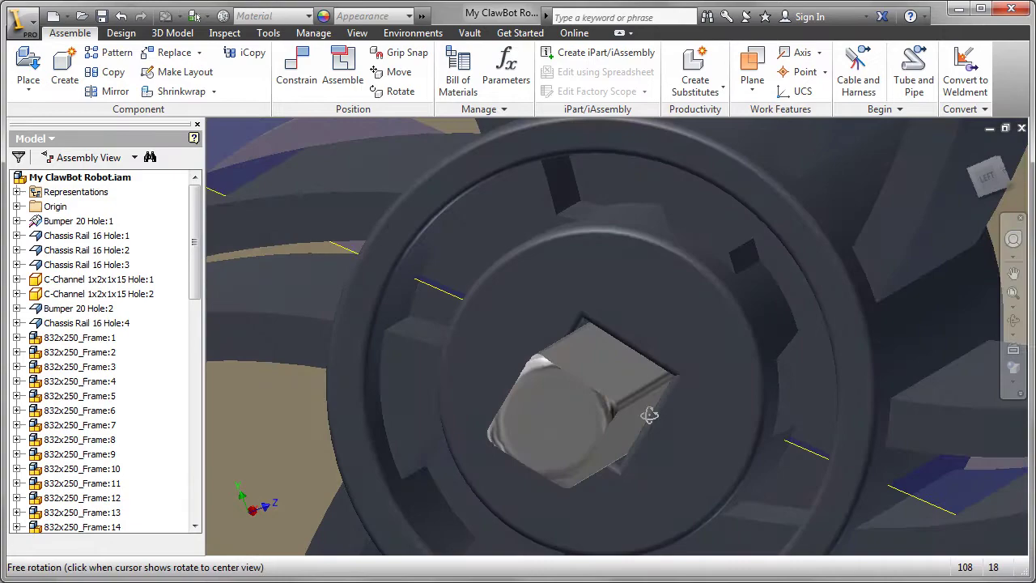
{"action": "scroll", "coordinate": [650, 415], "scroll_direction": "down", "scroll_amount": 6}
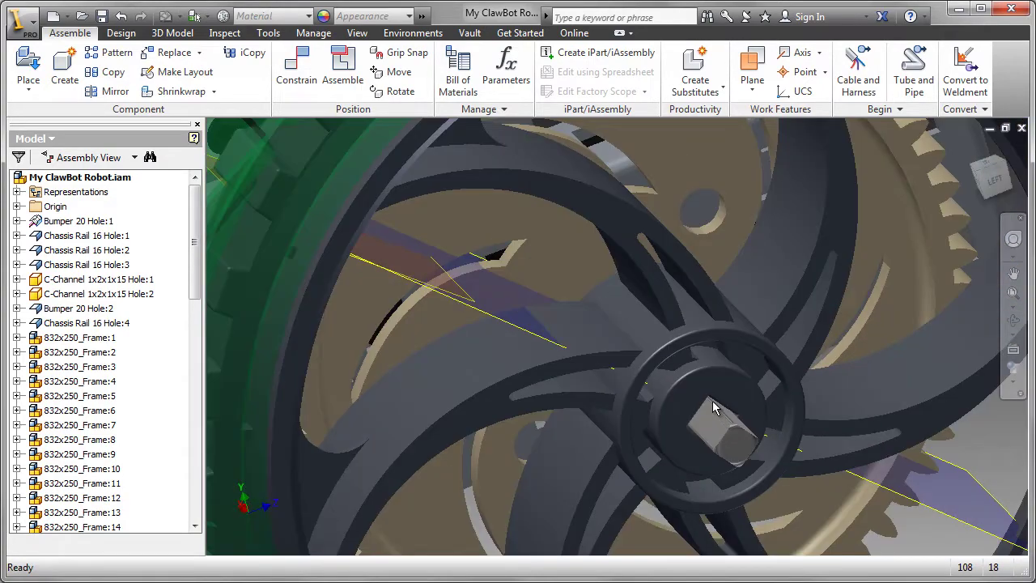
Frame the whole wheel and spin it to confirm it turns with the shaft
{"action": "middle_click_drag", "start_coordinate": [818, 534], "coordinate": [665, 342]}
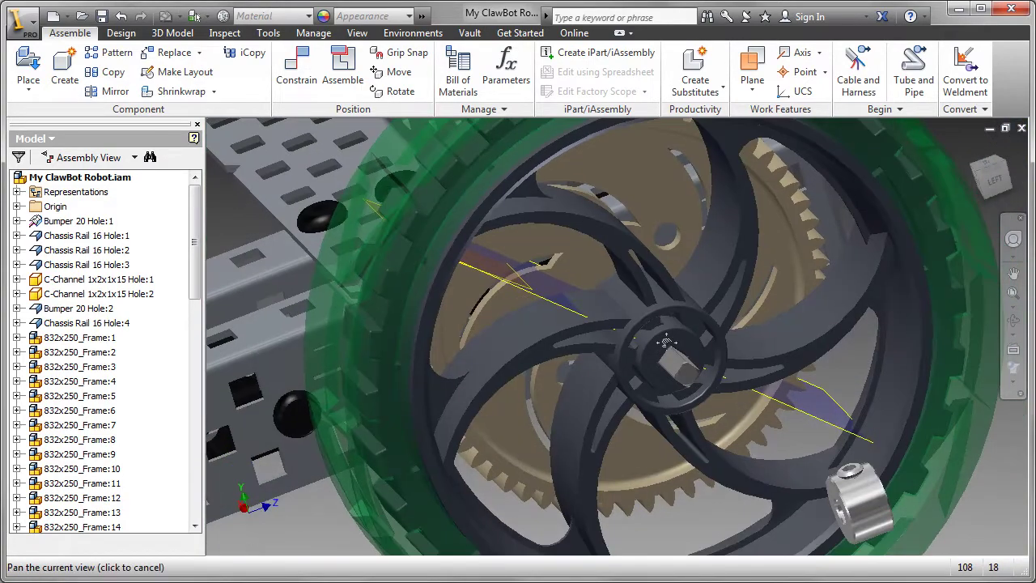
{"action": "scroll", "coordinate": [669, 344], "scroll_direction": "down", "scroll_amount": 3}
{"action": "left_click_drag", "start_coordinate": [714, 204], "coordinate": [558, 243]}
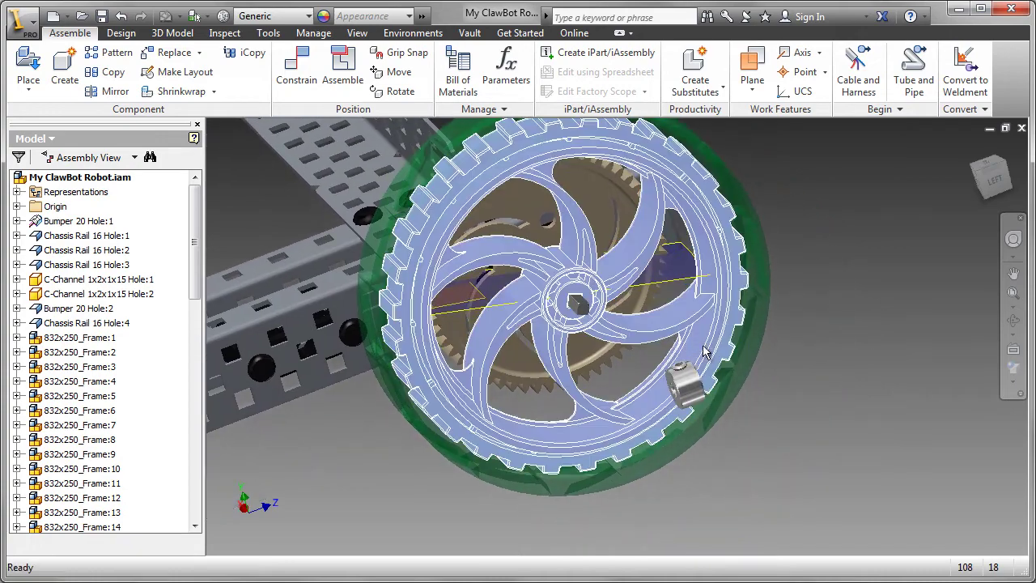
{"action": "scroll", "coordinate": [450, 261], "scroll_direction": "up", "scroll_amount": 5}
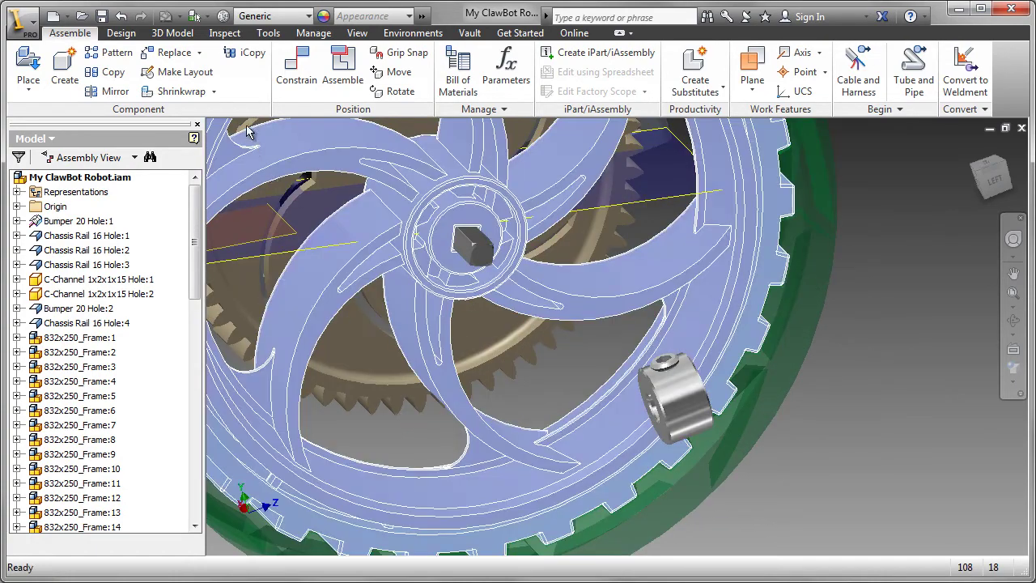
Insert-constrain the Shaft Collar's circular edge to the wheel hub's circular edge and apply
{"action": "left_click", "coordinate": [285, 89]}
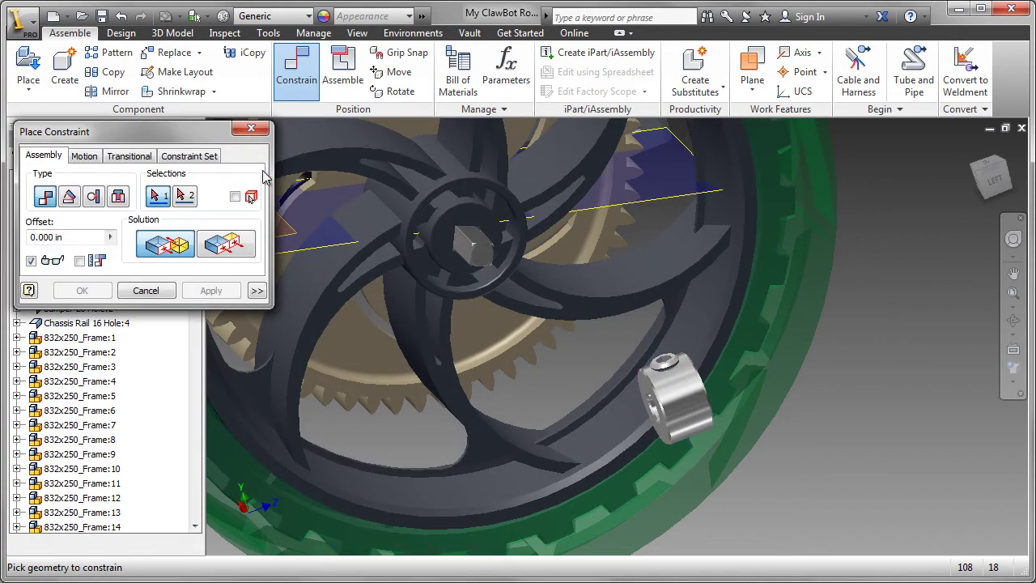
{"action": "left_click", "coordinate": [119, 197]}
{"action": "scroll", "coordinate": [607, 407], "scroll_direction": "up", "scroll_amount": 3}
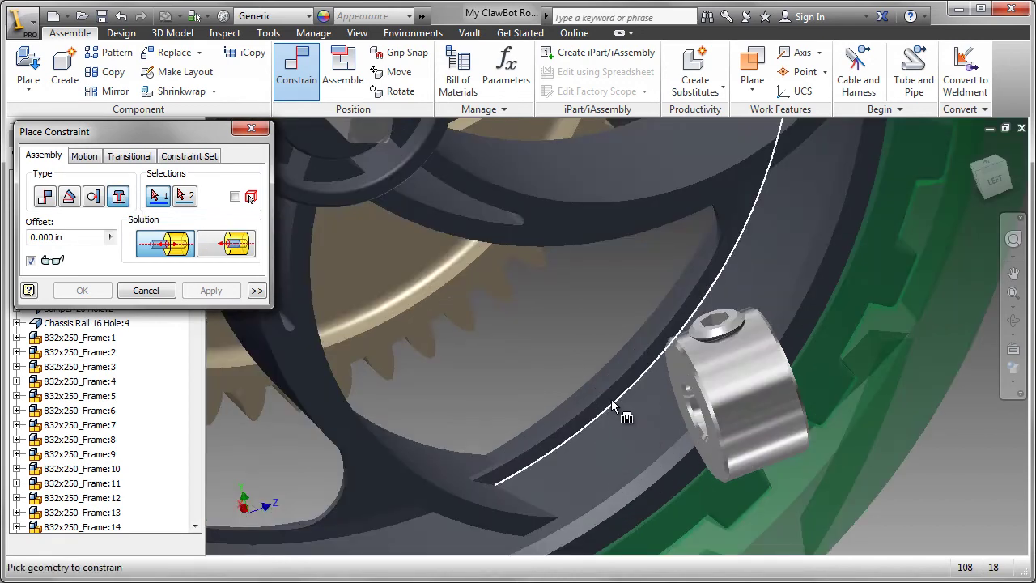
{"action": "middle_click_drag", "start_coordinate": [630, 367], "coordinate": [491, 302], "text": "shift"}
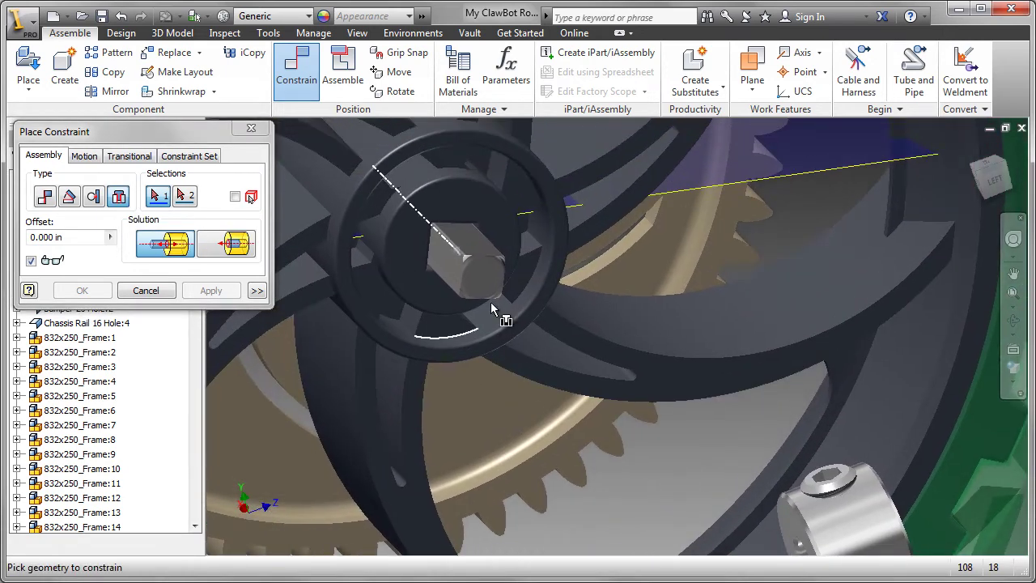
{"action": "left_click", "coordinate": [472, 187]}
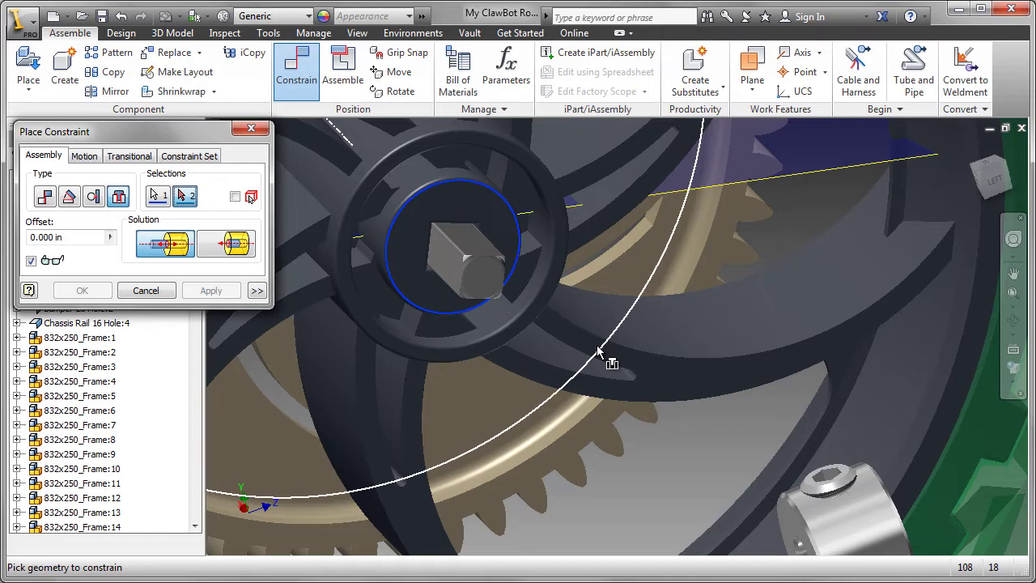
{"action": "middle_click_drag", "start_coordinate": [698, 492], "coordinate": [689, 388]}
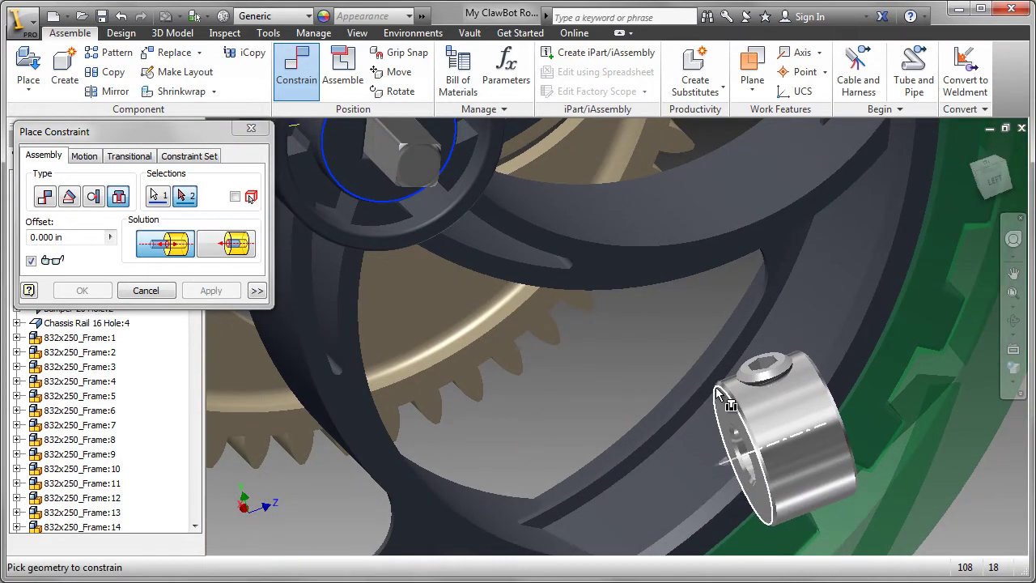
{"action": "left_click", "coordinate": [717, 388]}
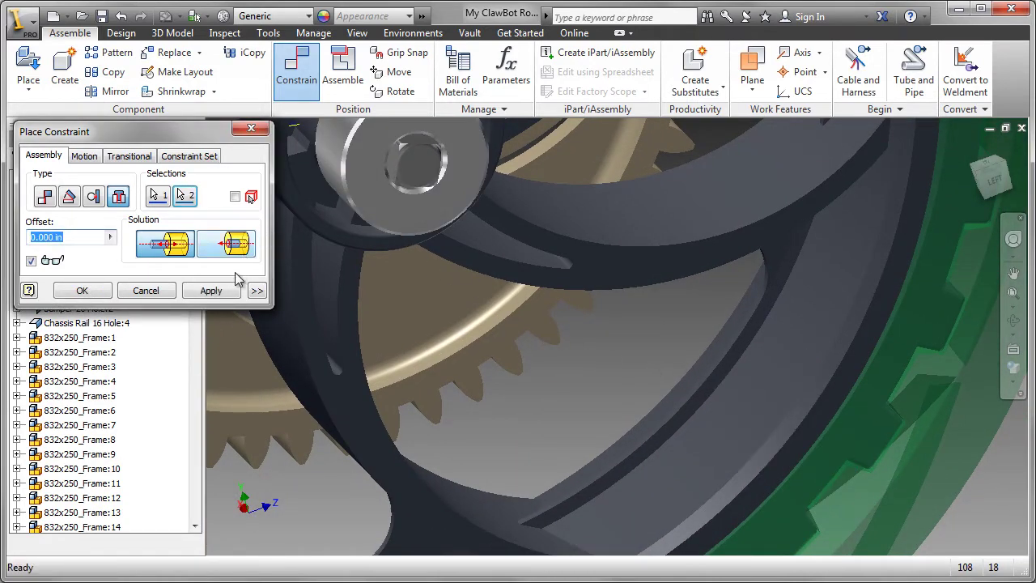
{"action": "left_click", "coordinate": [210, 290]}
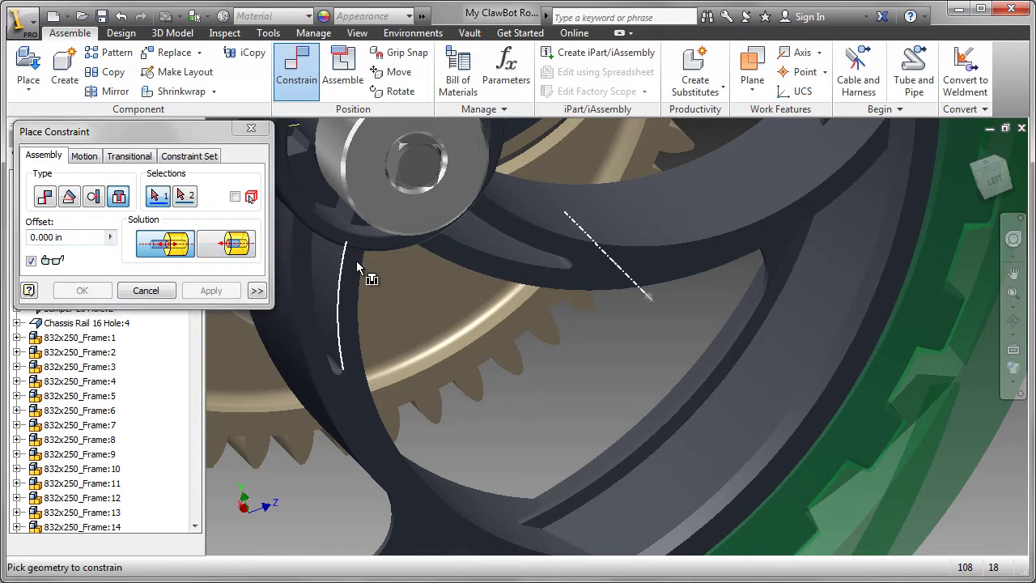
{"action": "middle_click_drag", "start_coordinate": [458, 228], "coordinate": [489, 325]}
{"action": "scroll", "coordinate": [489, 267], "scroll_direction": "up", "scroll_amount": 5}
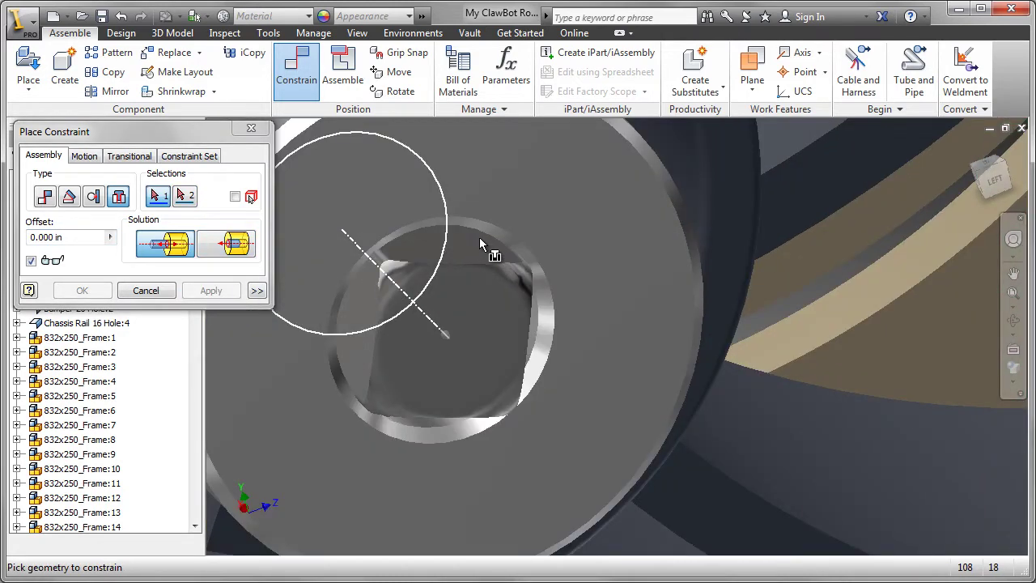
{"action": "scroll", "coordinate": [479, 238], "scroll_direction": "down", "scroll_amount": 5}
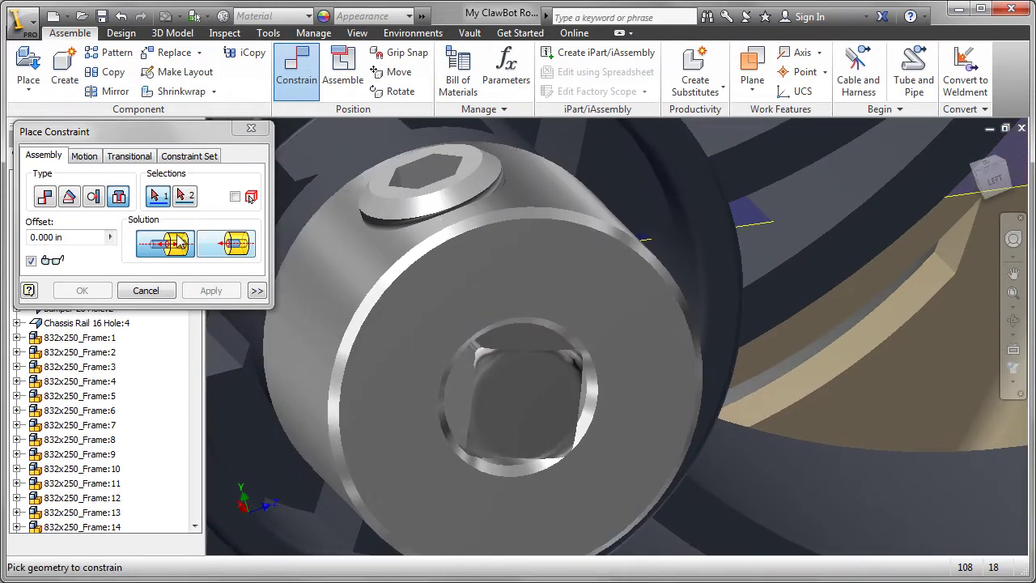
Add an undirected Angle constraint between the set screw face and the flat inside the collar hole
{"action": "left_click", "coordinate": [69, 197]}
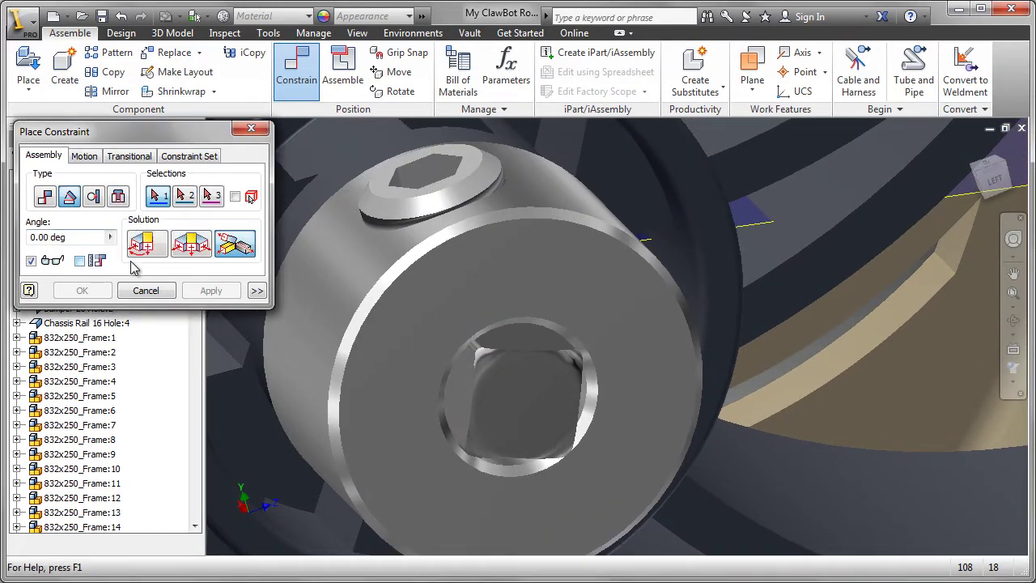
{"action": "left_click", "coordinate": [381, 187]}
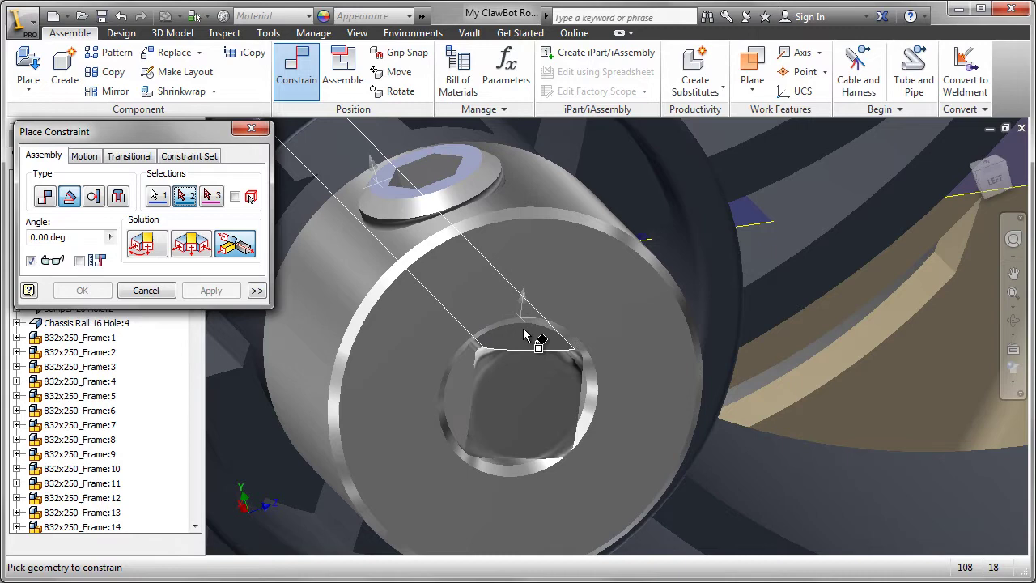
{"action": "left_click", "coordinate": [524, 344]}
{"action": "left_click", "coordinate": [193, 245]}
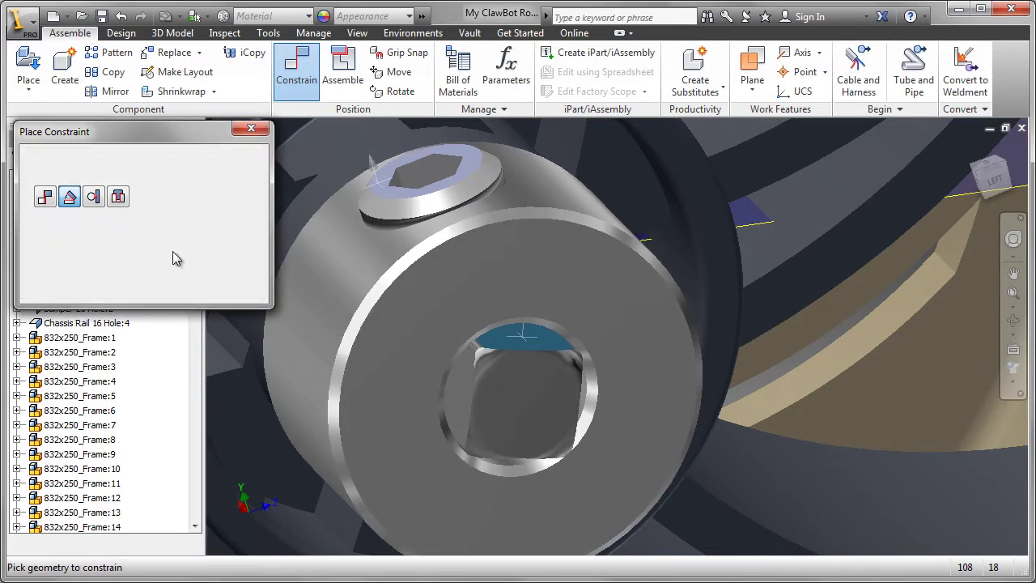
{"action": "left_click", "coordinate": [81, 291]}
{"action": "scroll", "coordinate": [543, 348], "scroll_direction": "down", "scroll_amount": 6}
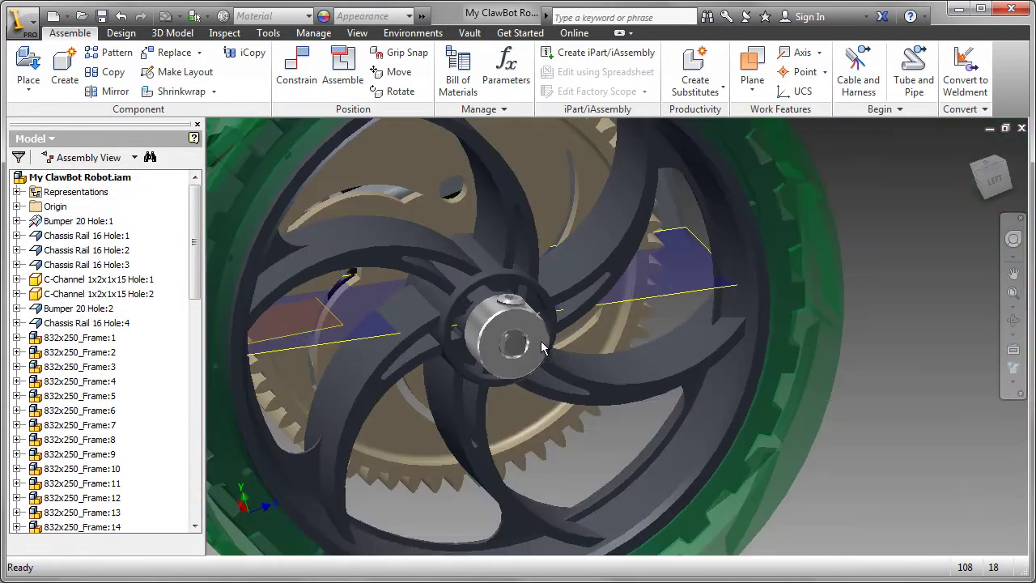
Spin the wheel to check the gear, spacer, wheel and collar turn together, then go to the Home view
{"action": "middle_click_drag", "start_coordinate": [542, 348], "coordinate": [662, 424], "text": "shift"}
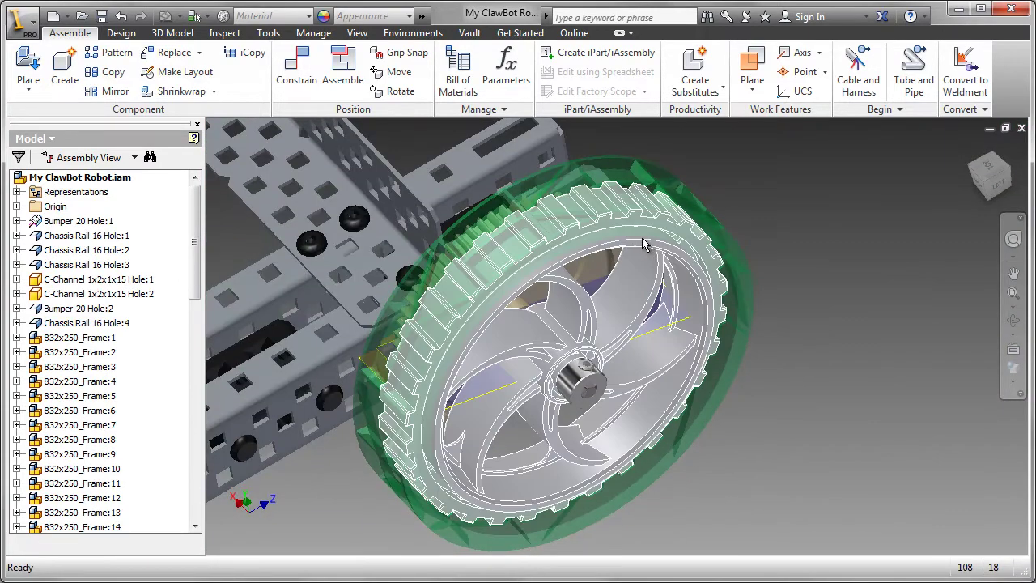
{"action": "left_click_drag", "start_coordinate": [644, 246], "coordinate": [615, 276]}
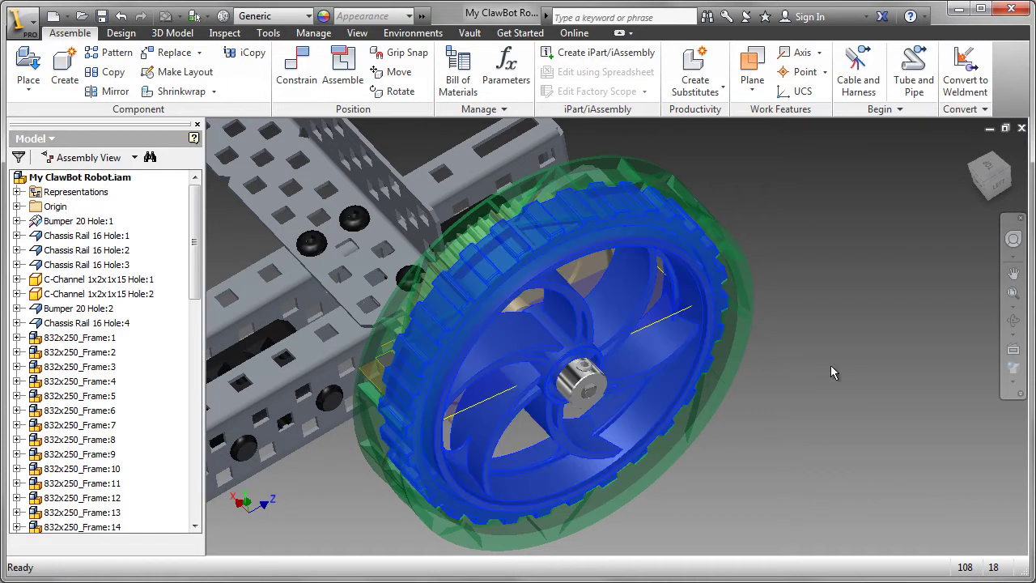
{"action": "key", "text": "F6"}
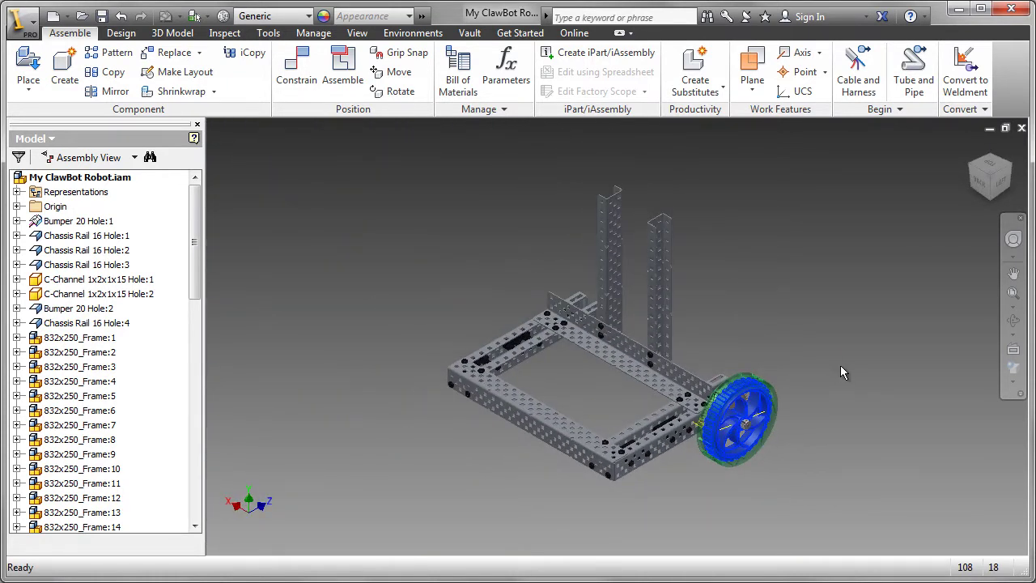